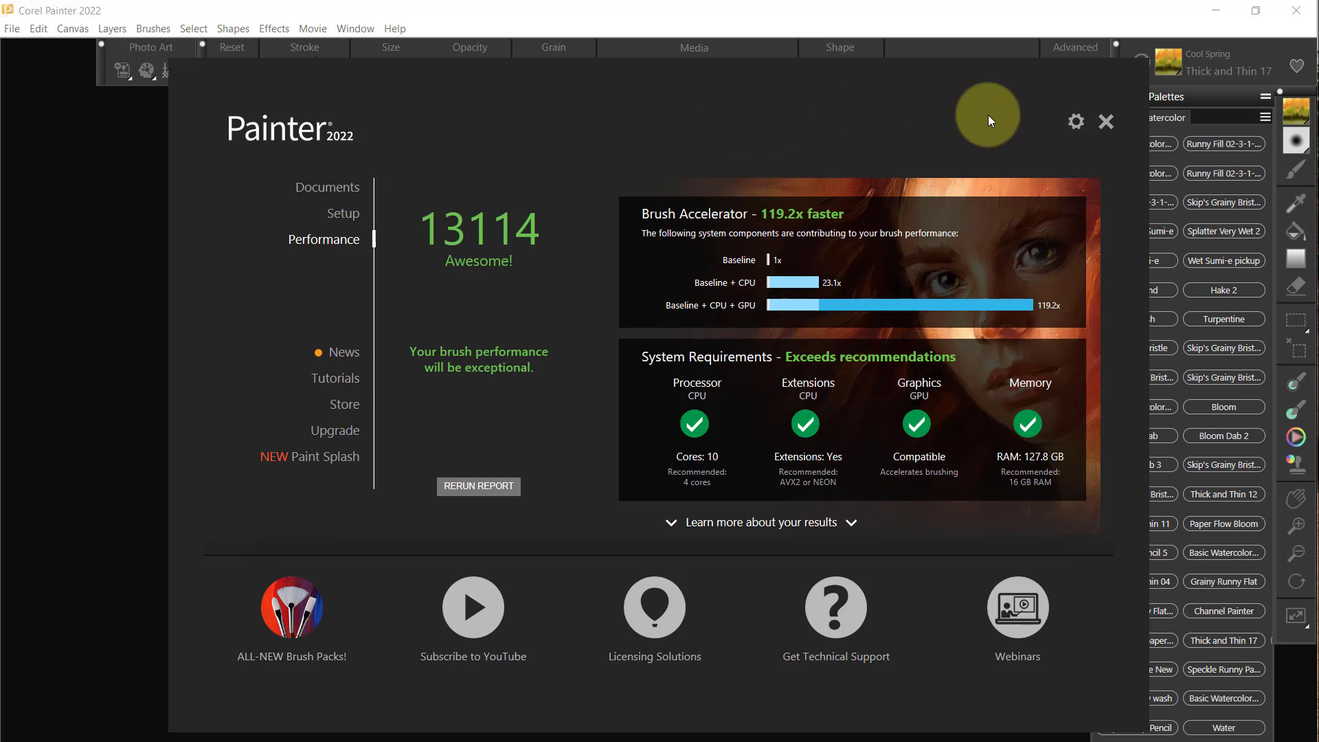
Dismiss the welcome screen and switch the Brush Library to 2016-New Horizons 1
click(1107, 122)
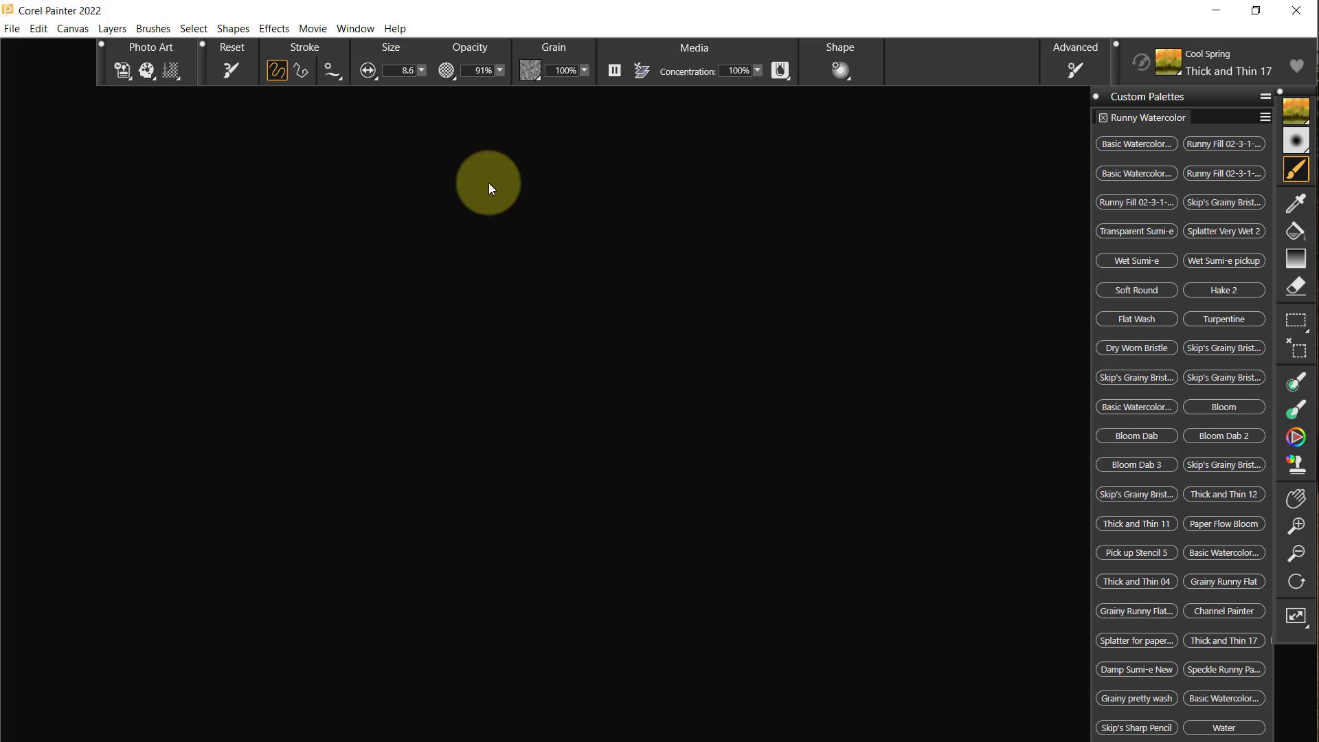
click(1176, 68)
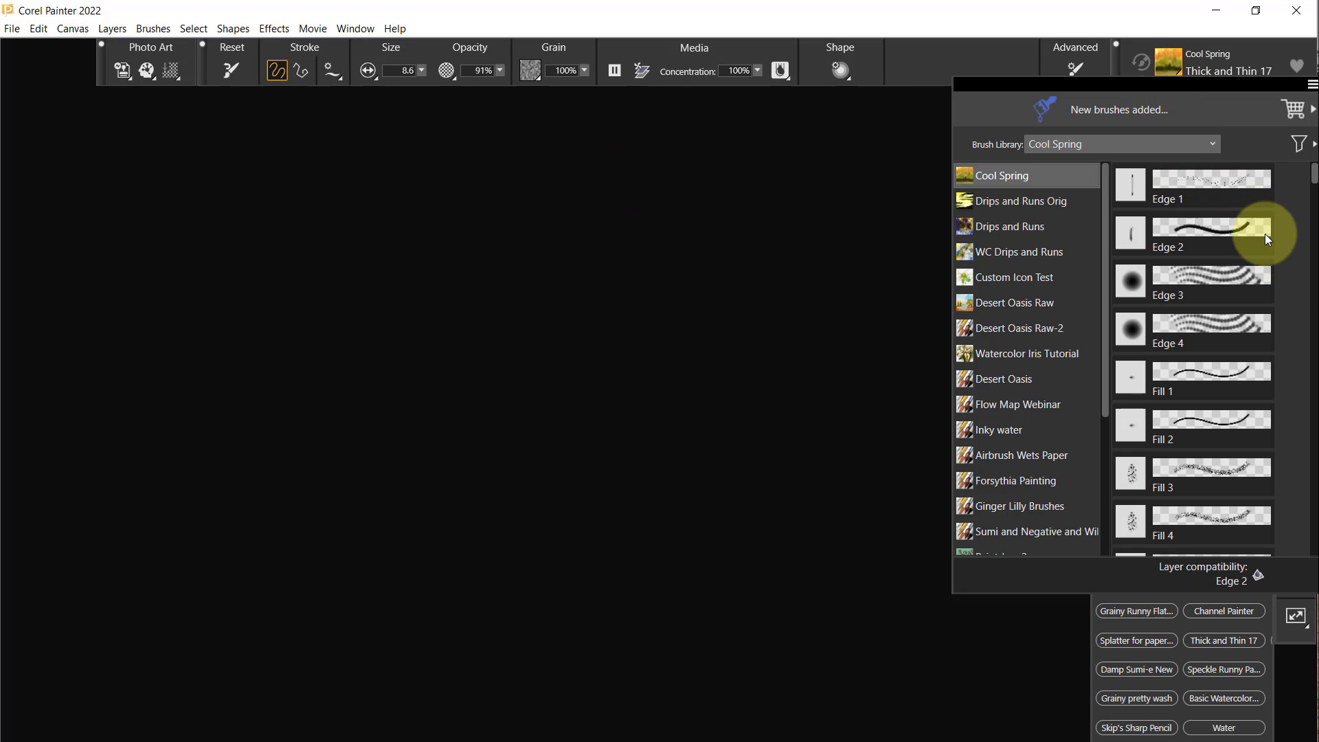
click(1215, 142)
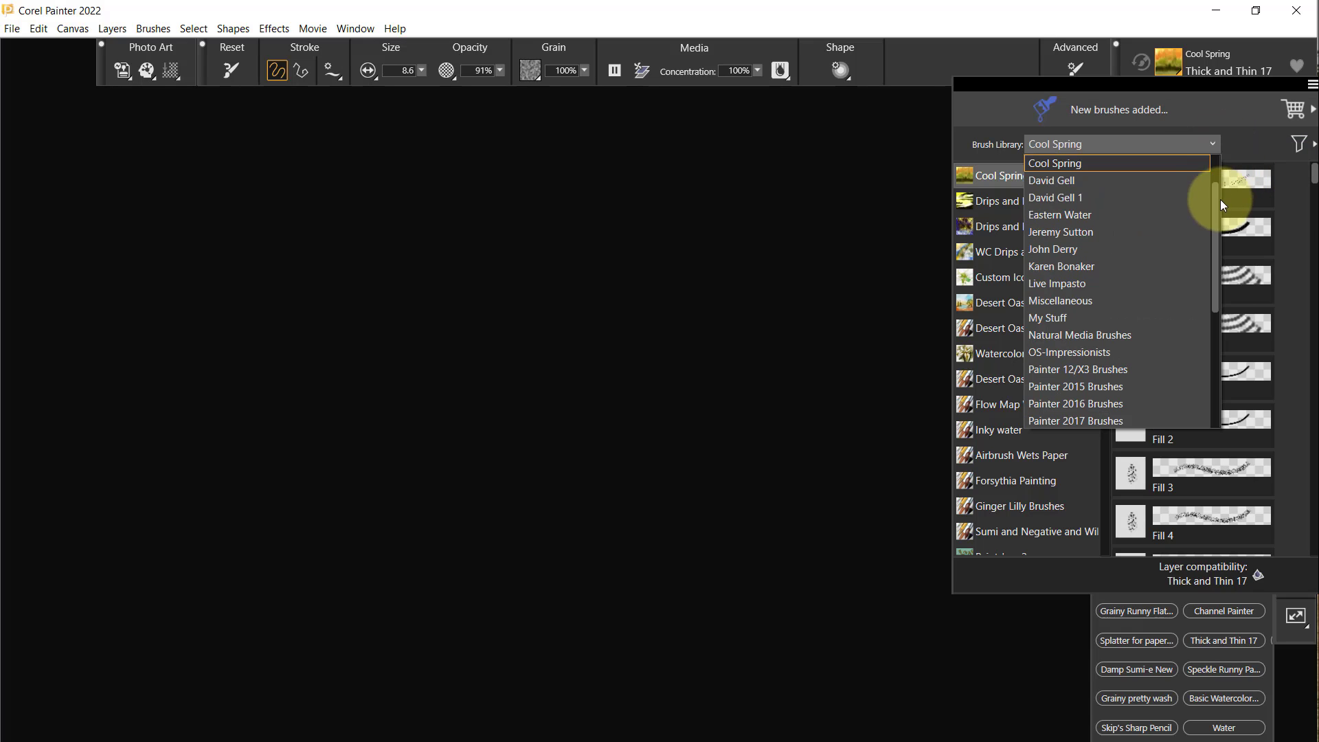
scroll(1213, 208, up, 3)
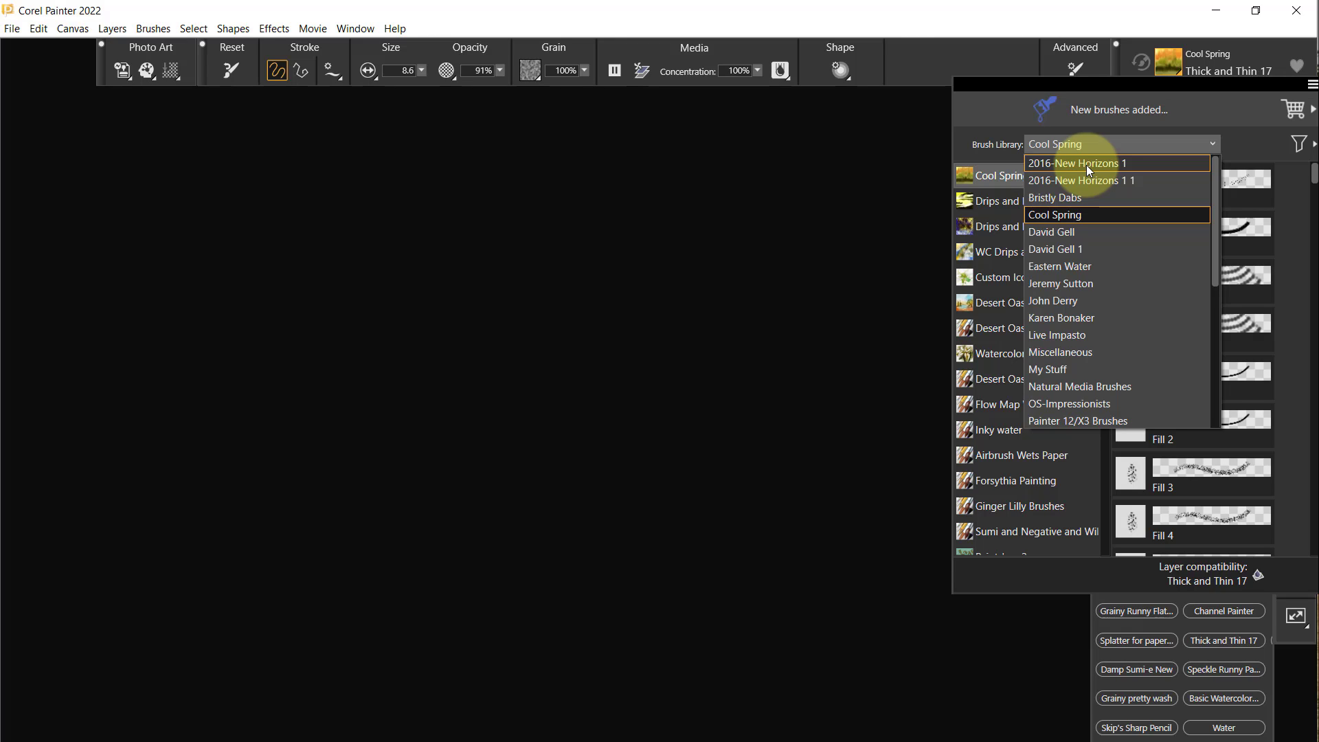
click(1086, 165)
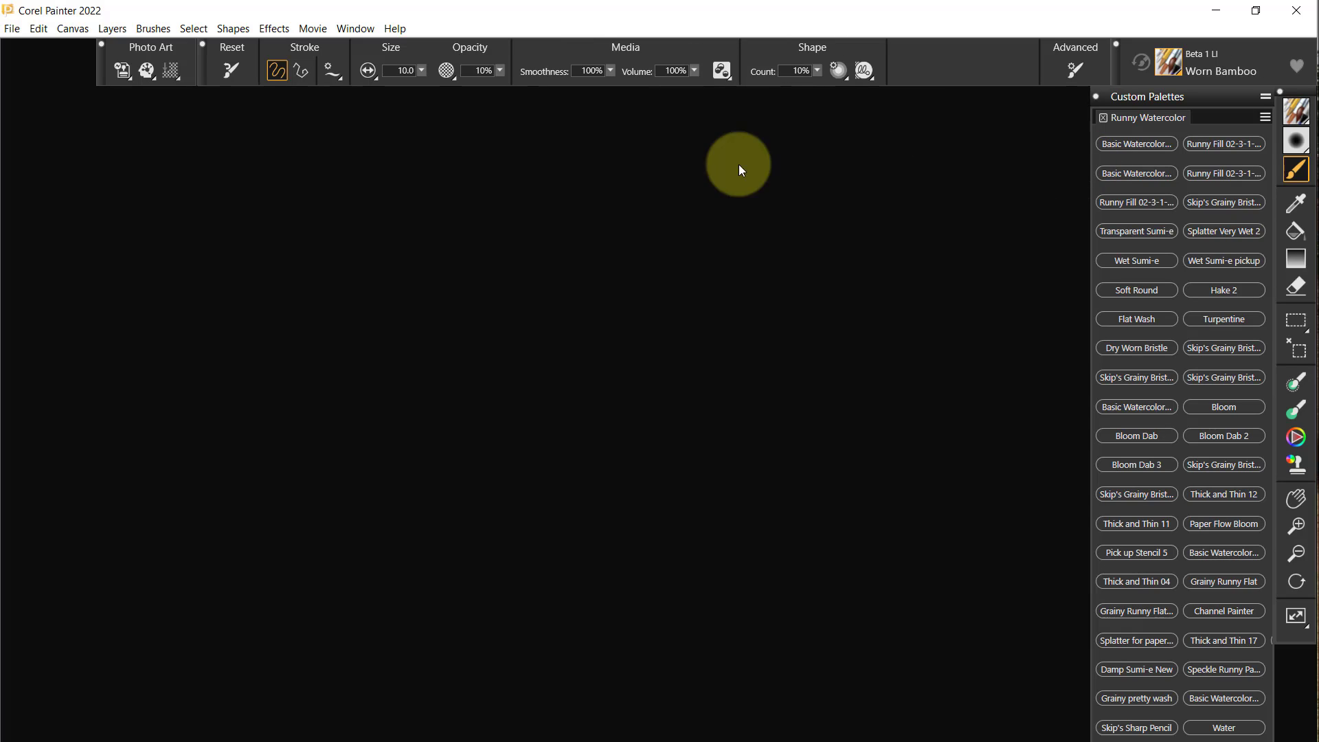
Restore all default brush variants for 2016-New Horizons 1
click(147, 31)
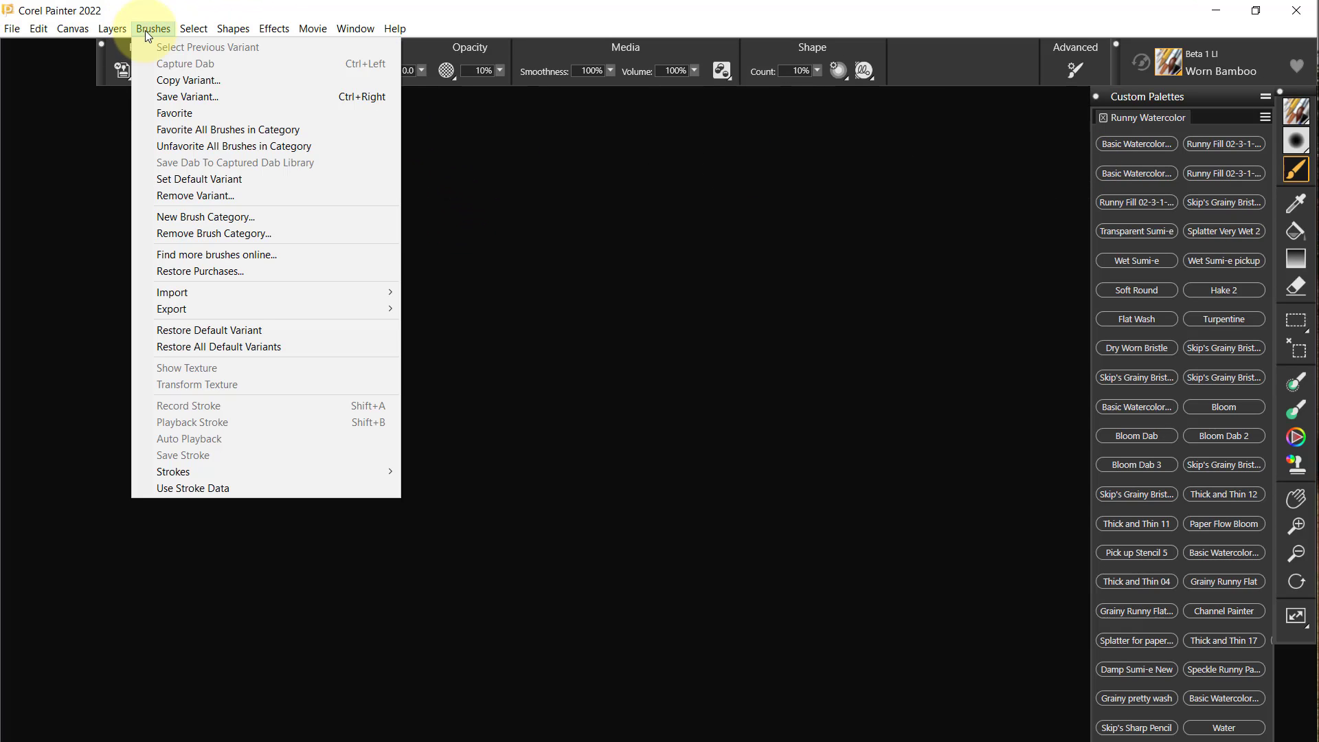
click(184, 347)
click(710, 467)
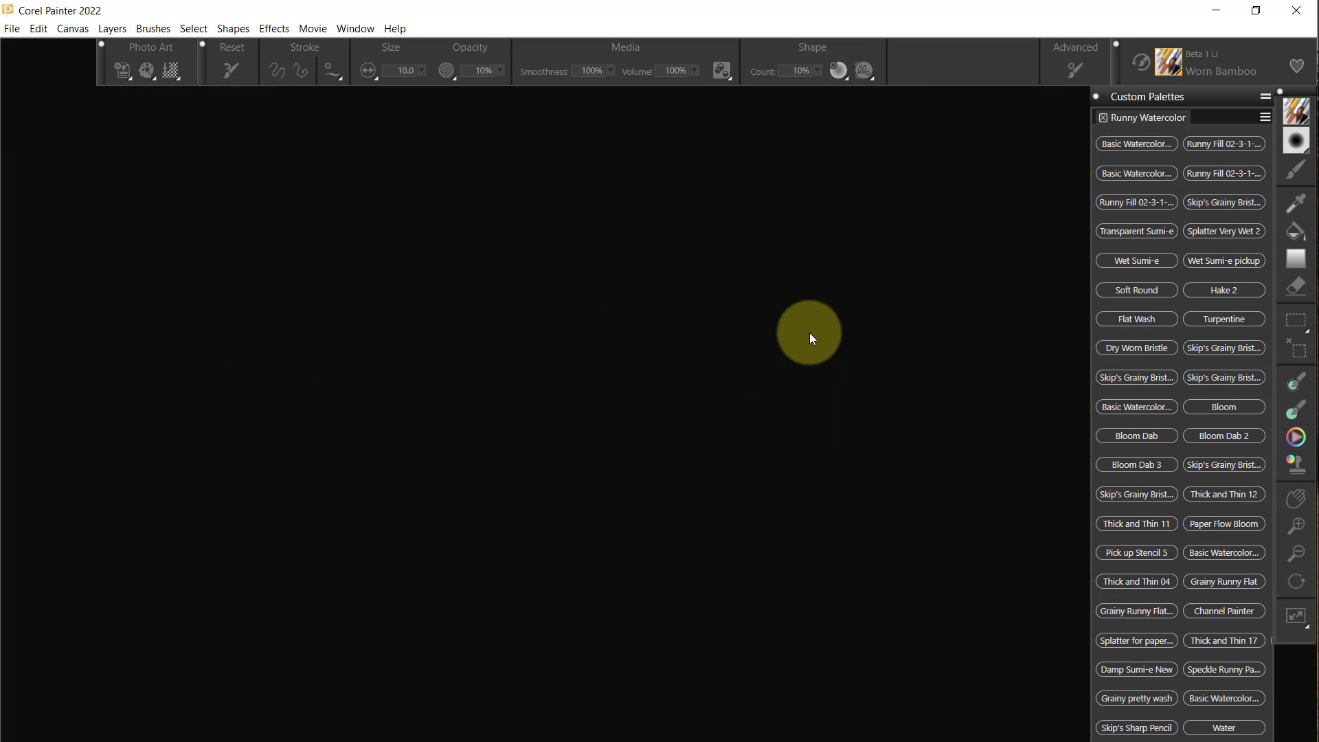
Start exporting a whole brush library via Brushes > Export > Brush Library
click(143, 27)
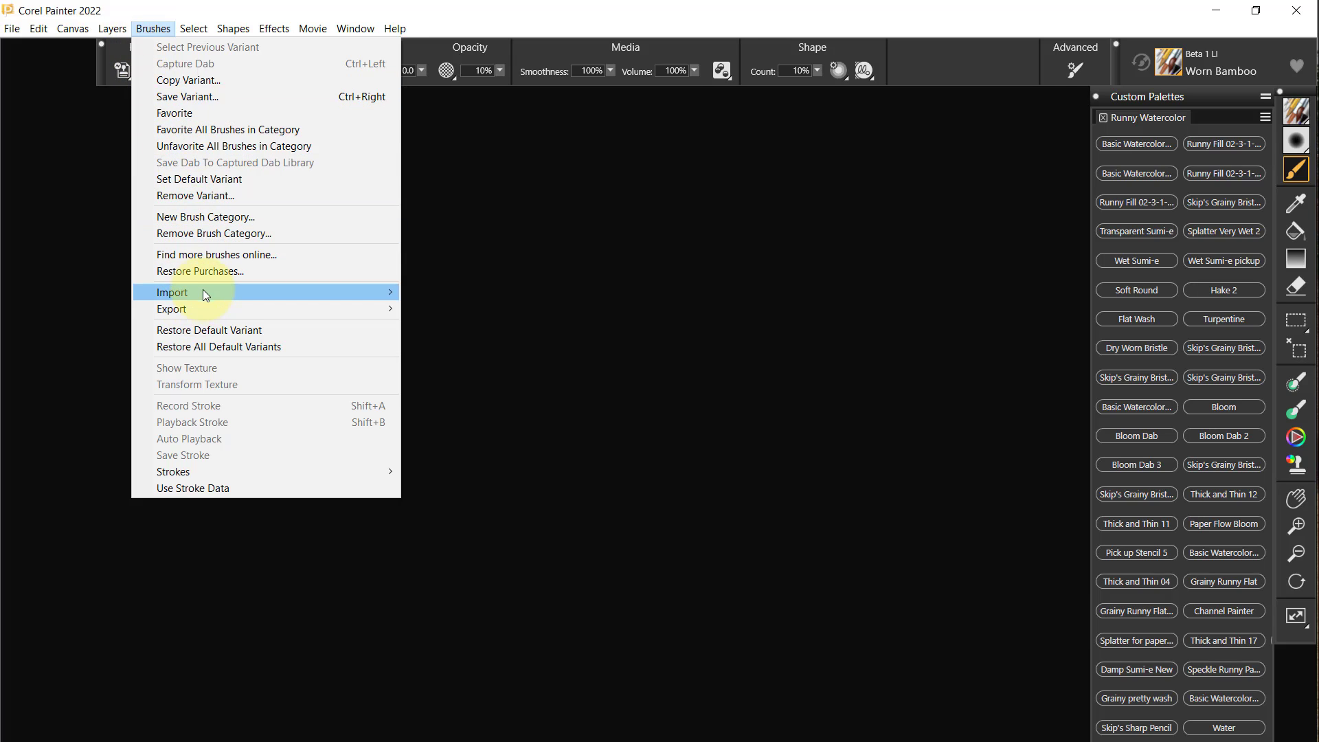
mouse_move(207, 294)
mouse_move(274, 311)
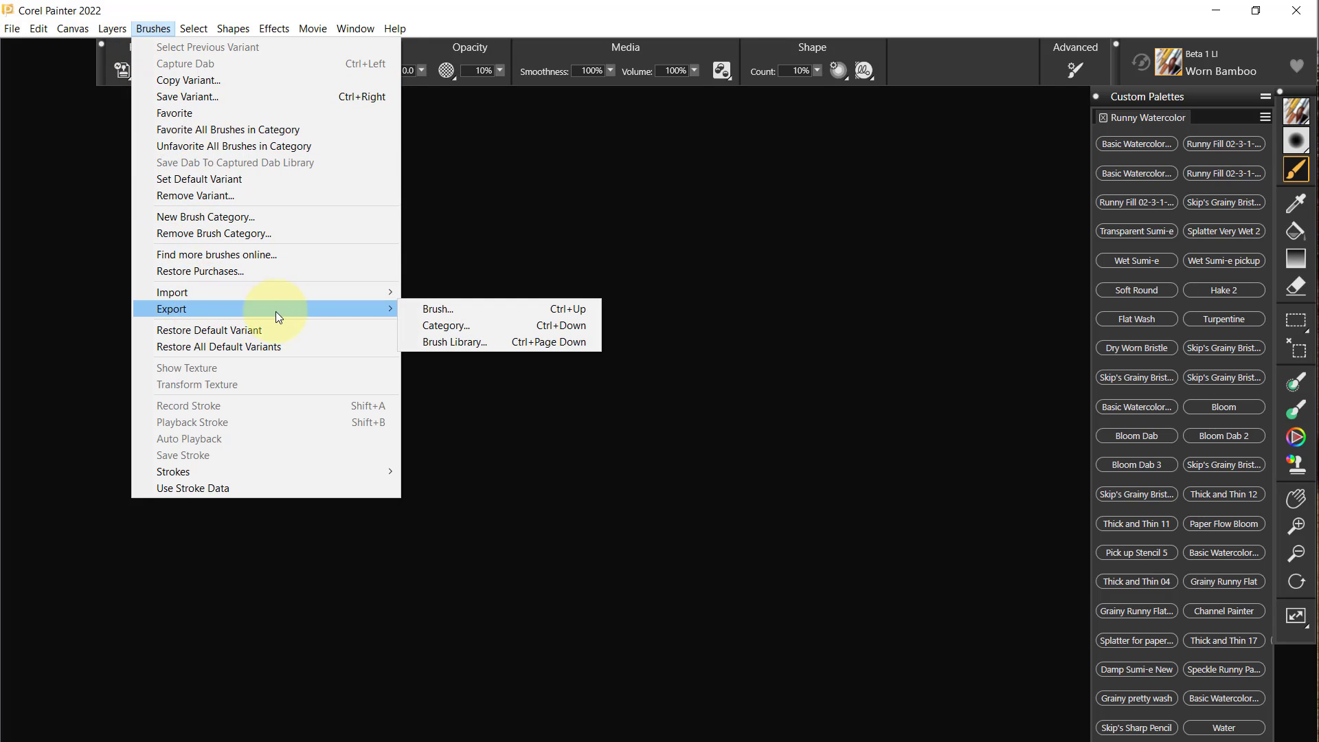
click(443, 339)
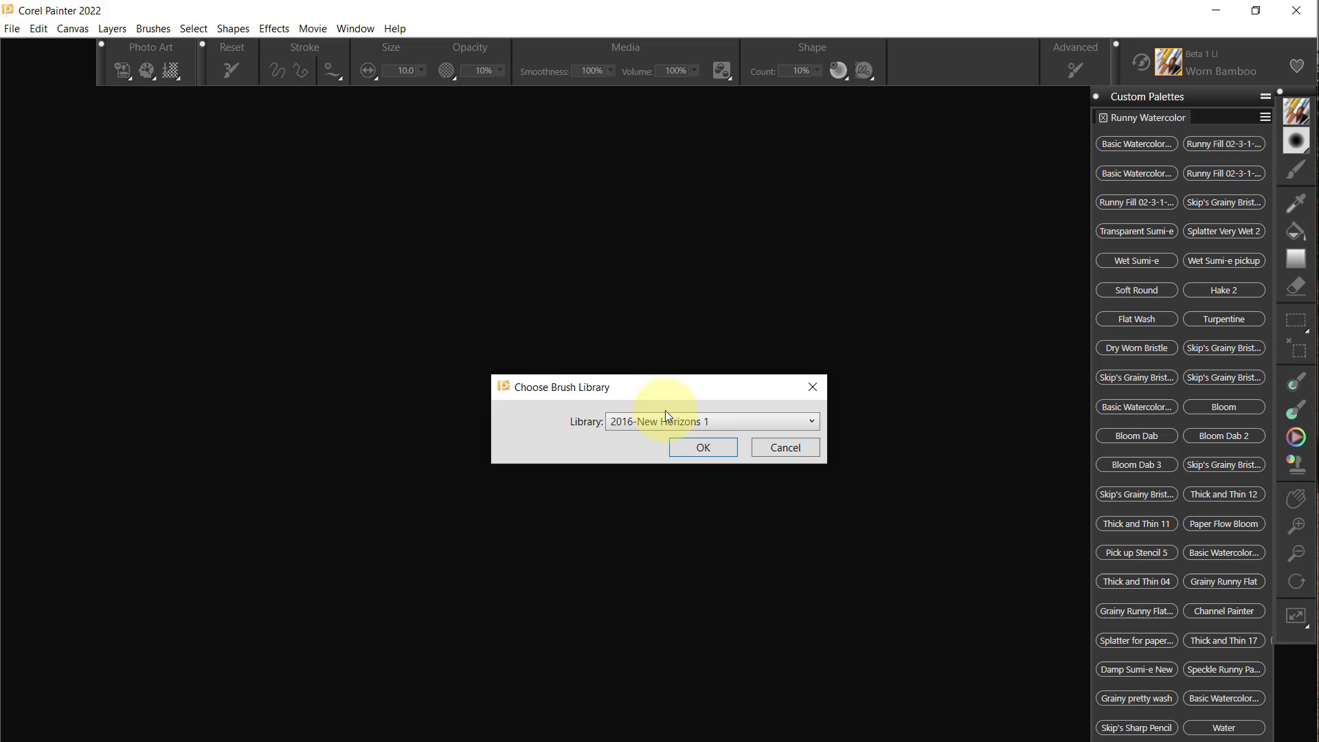
Confirm 2016-New Horizons 1 and save it to Painter Step by Step > Resources > Brushes
click(703, 448)
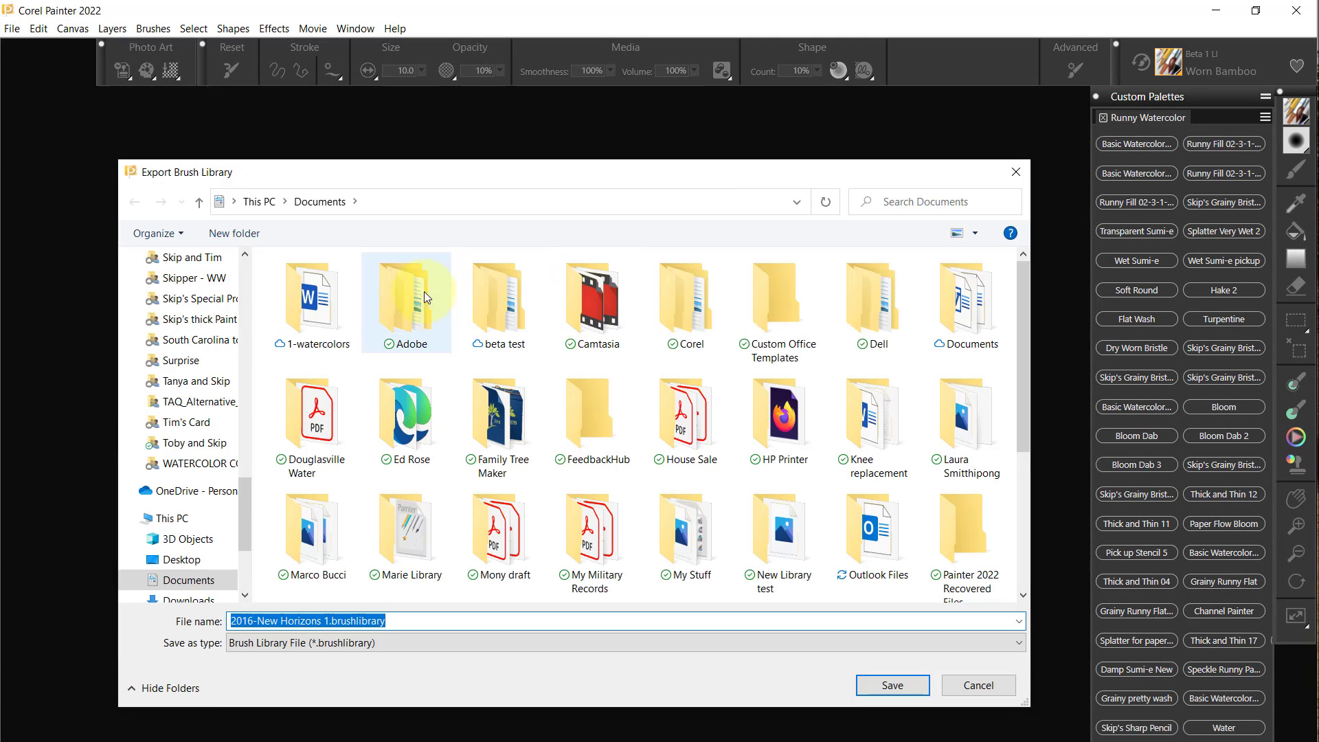
drag(241, 481, 251, 275)
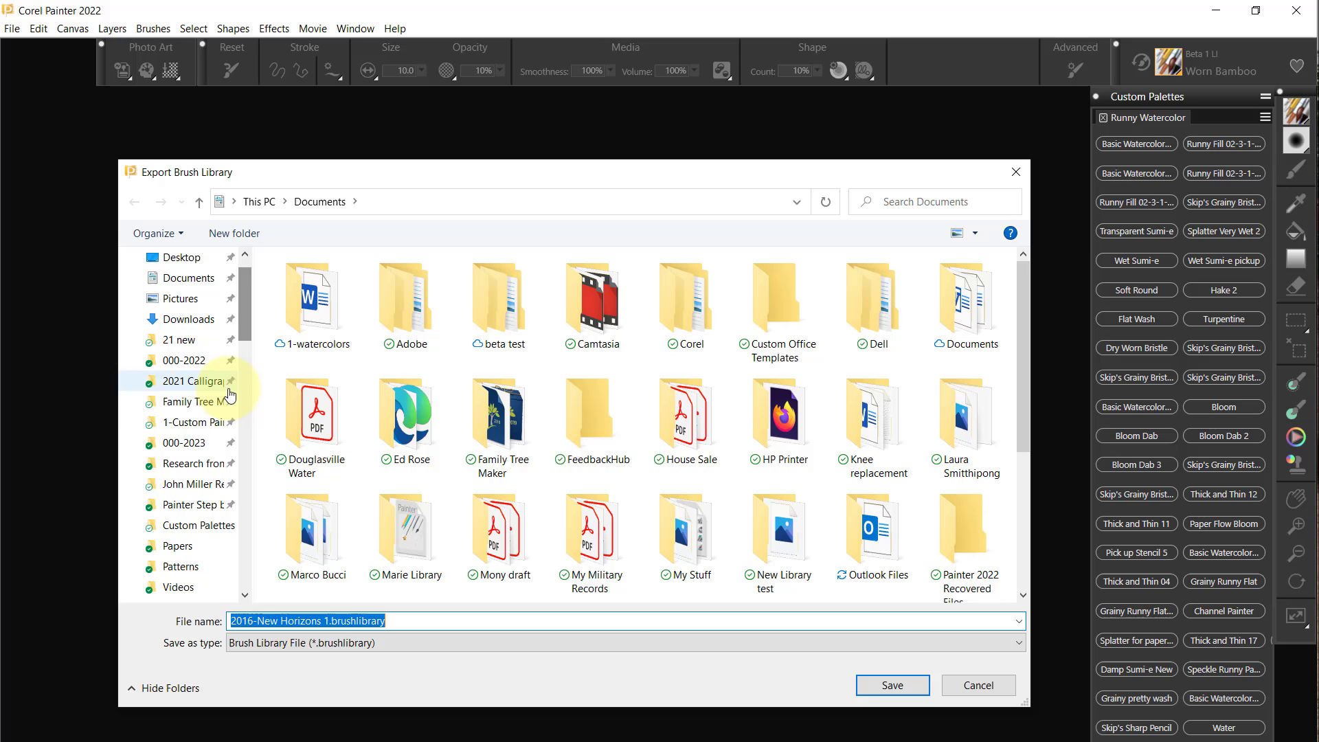
click(206, 504)
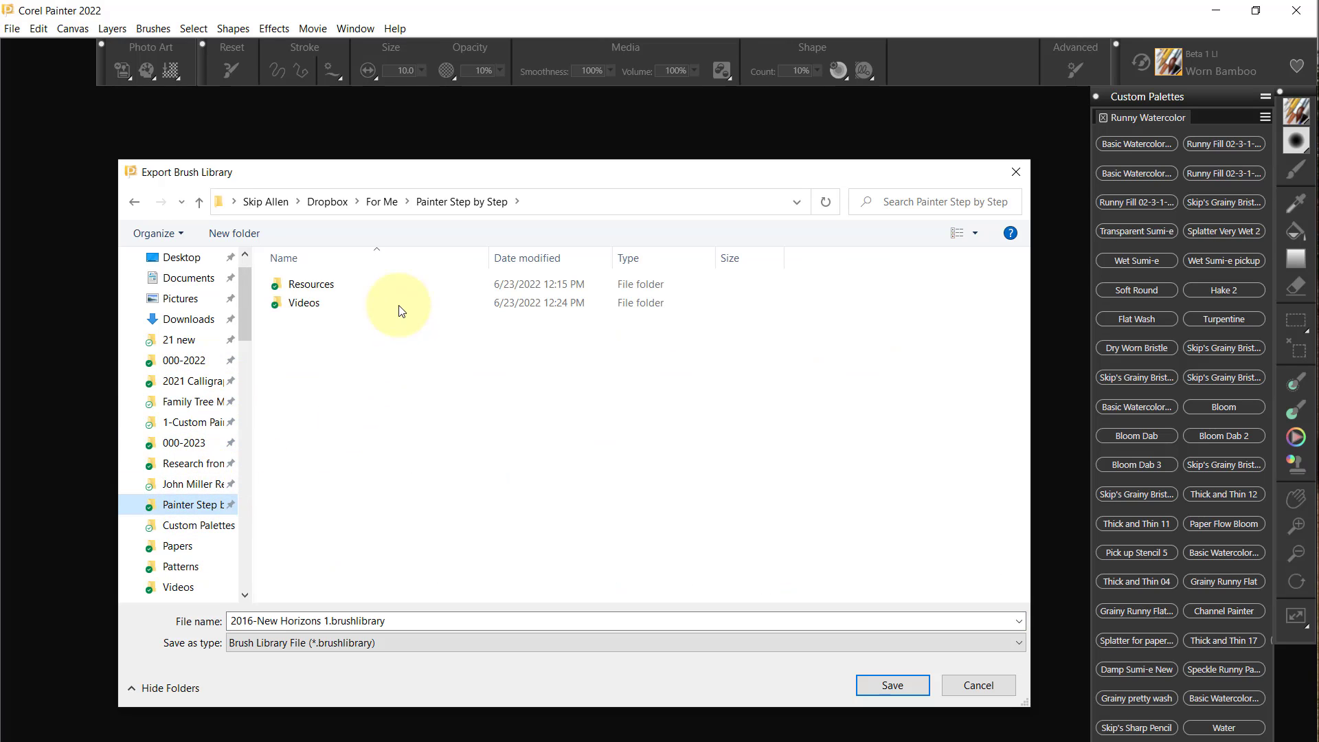
click(313, 285)
double_click(315, 287)
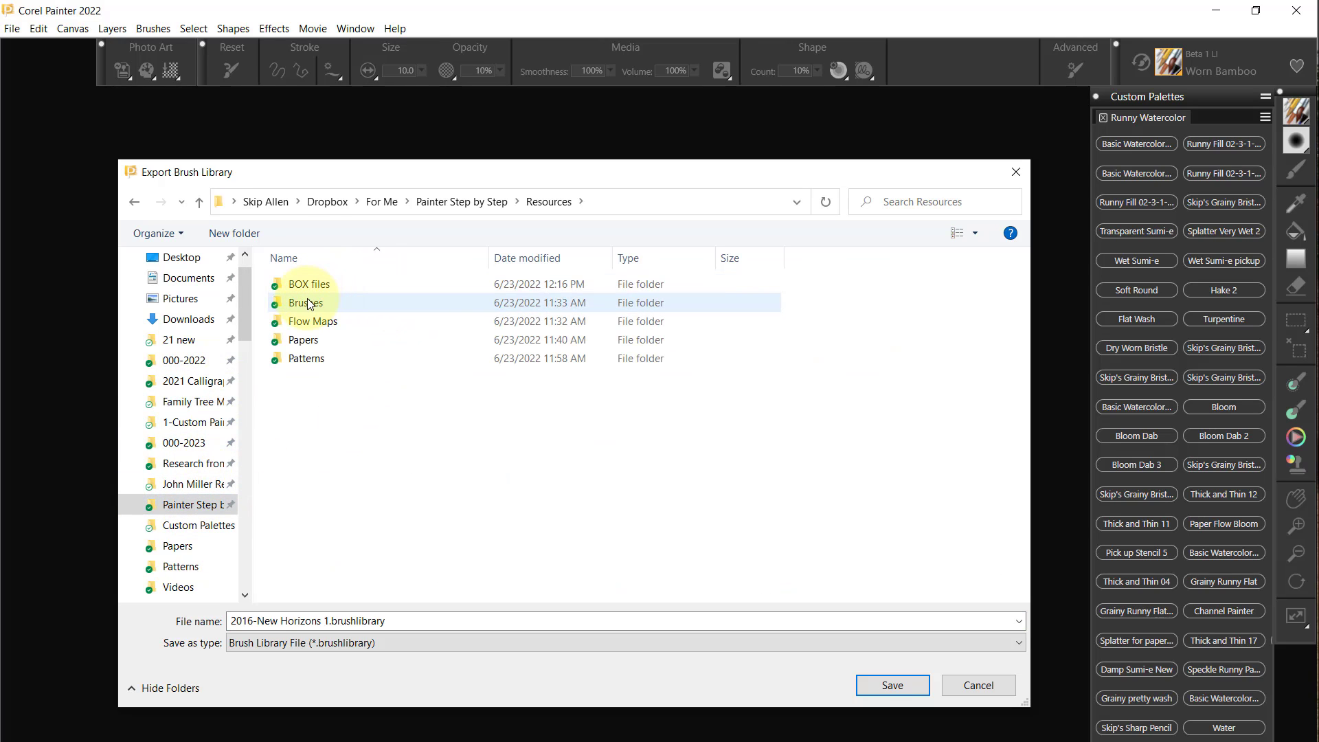
double_click(306, 302)
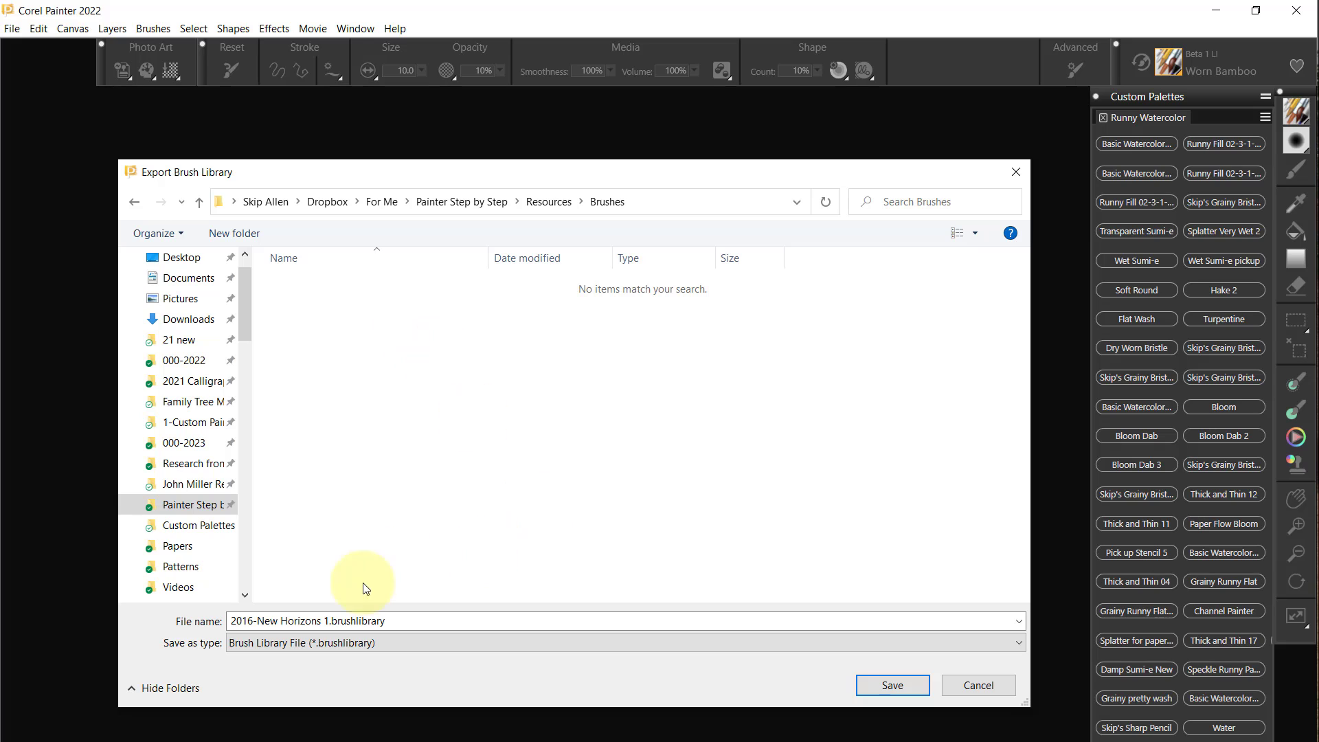
click(890, 686)
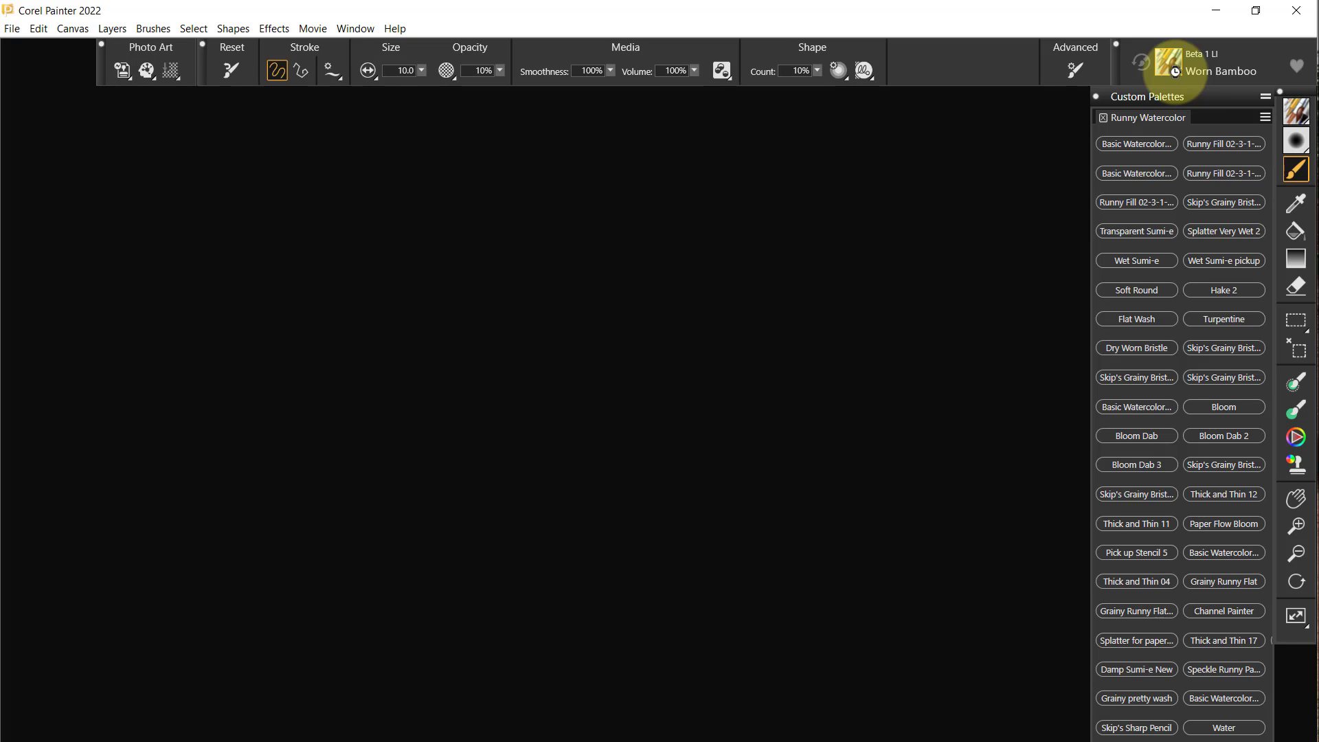
Switch to the 2016-New Horizons 1 1 library and restore all its default variants
click(1177, 73)
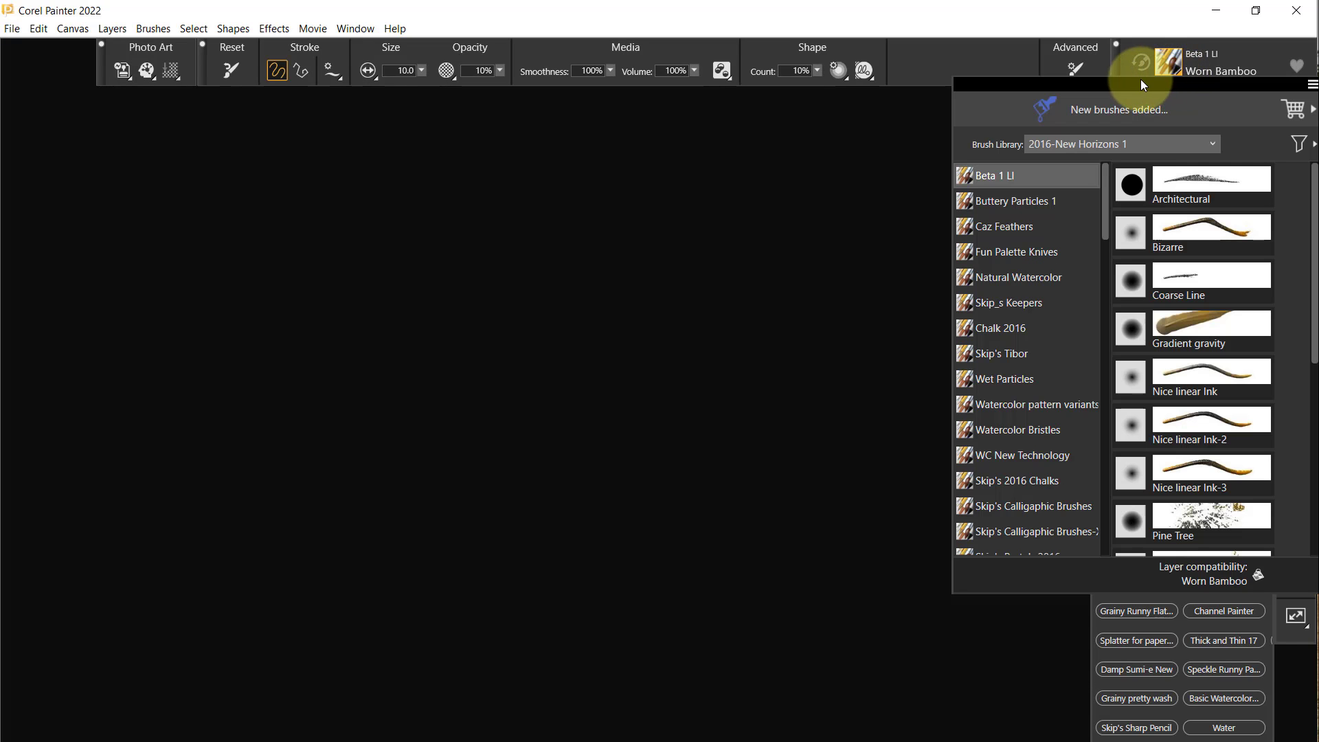
click(1217, 139)
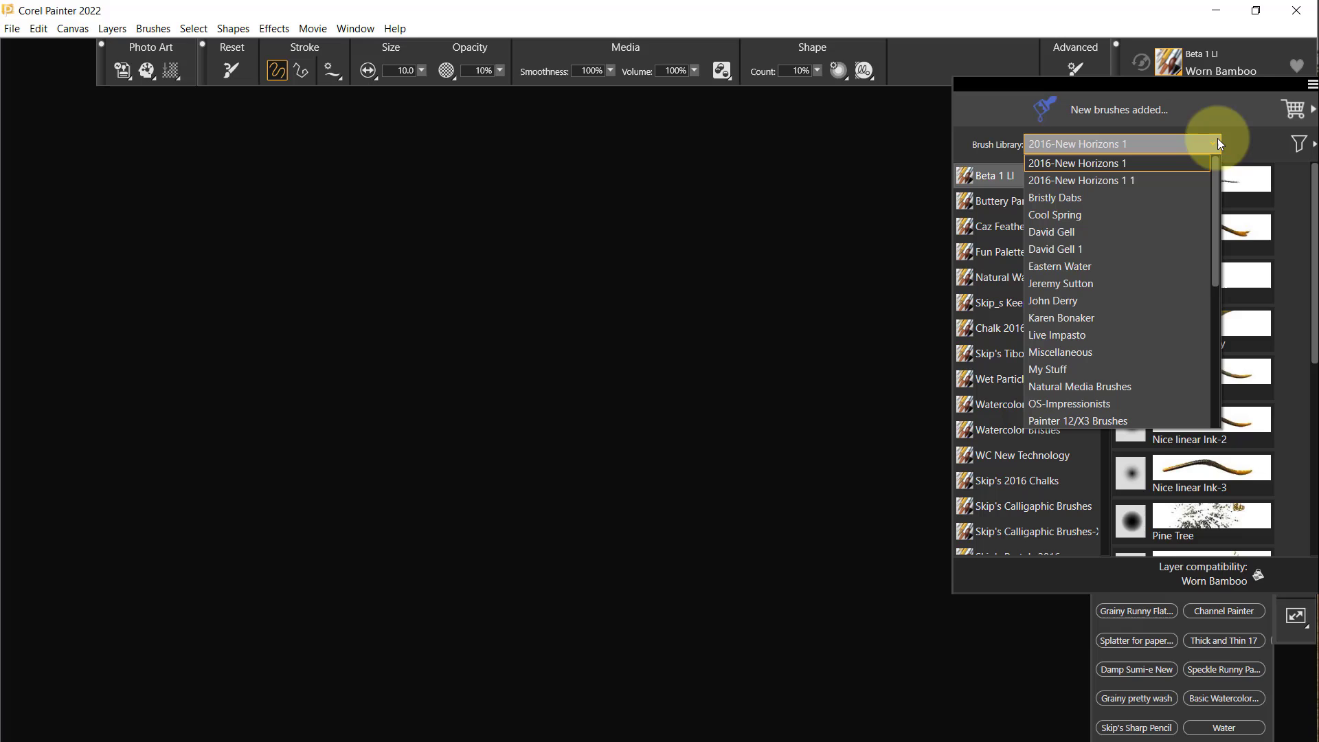
click(1084, 179)
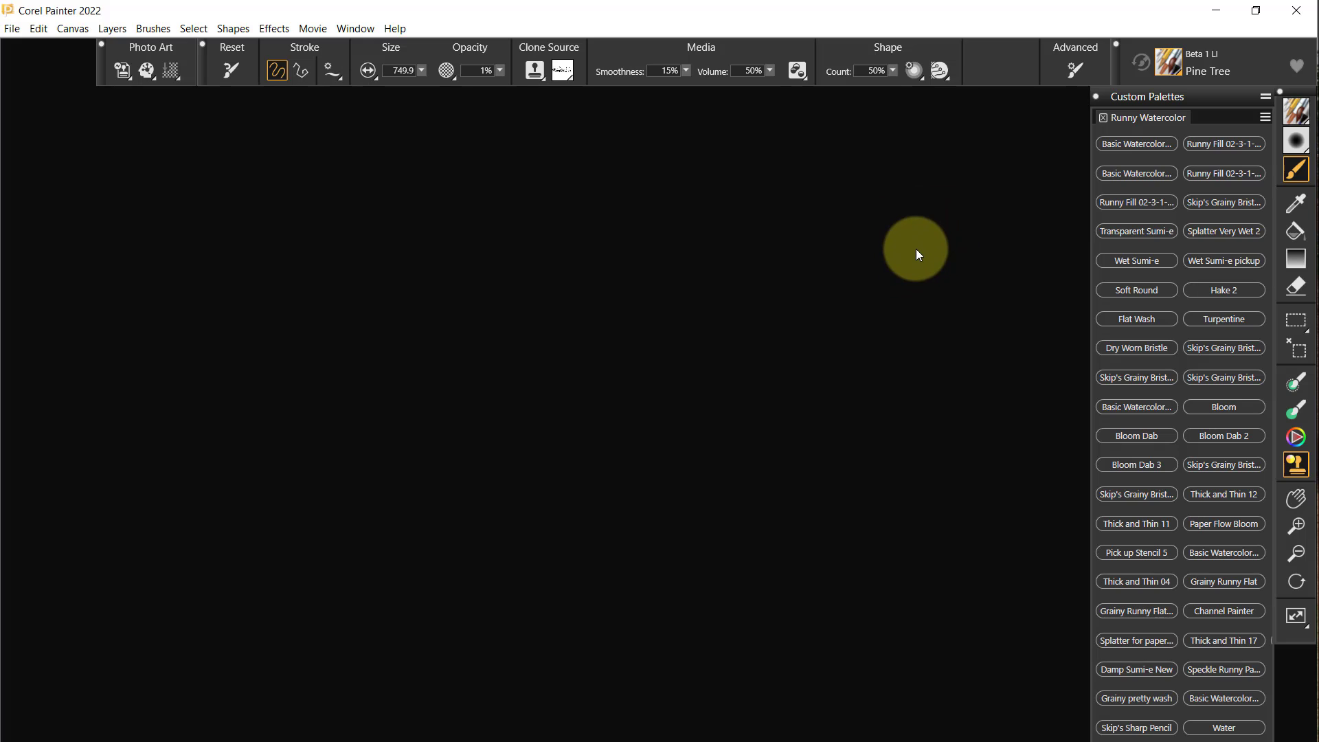
click(145, 31)
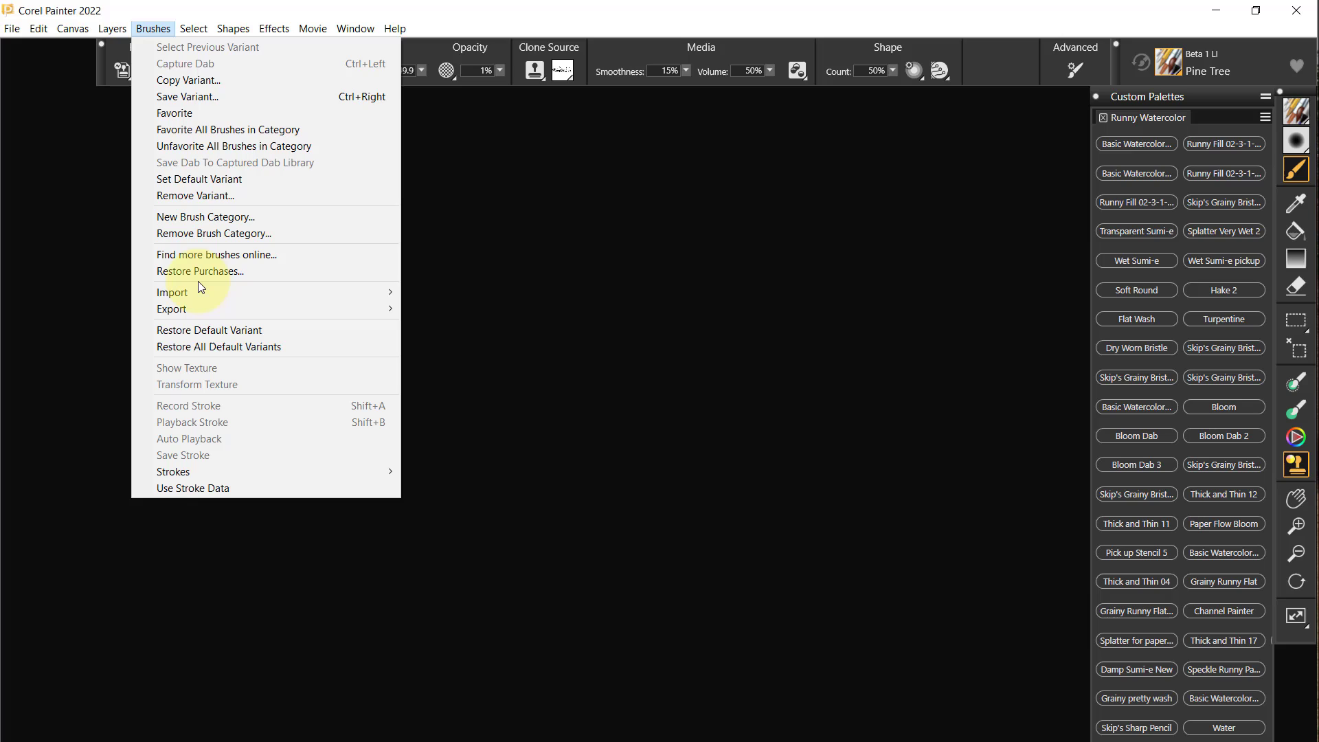
click(196, 347)
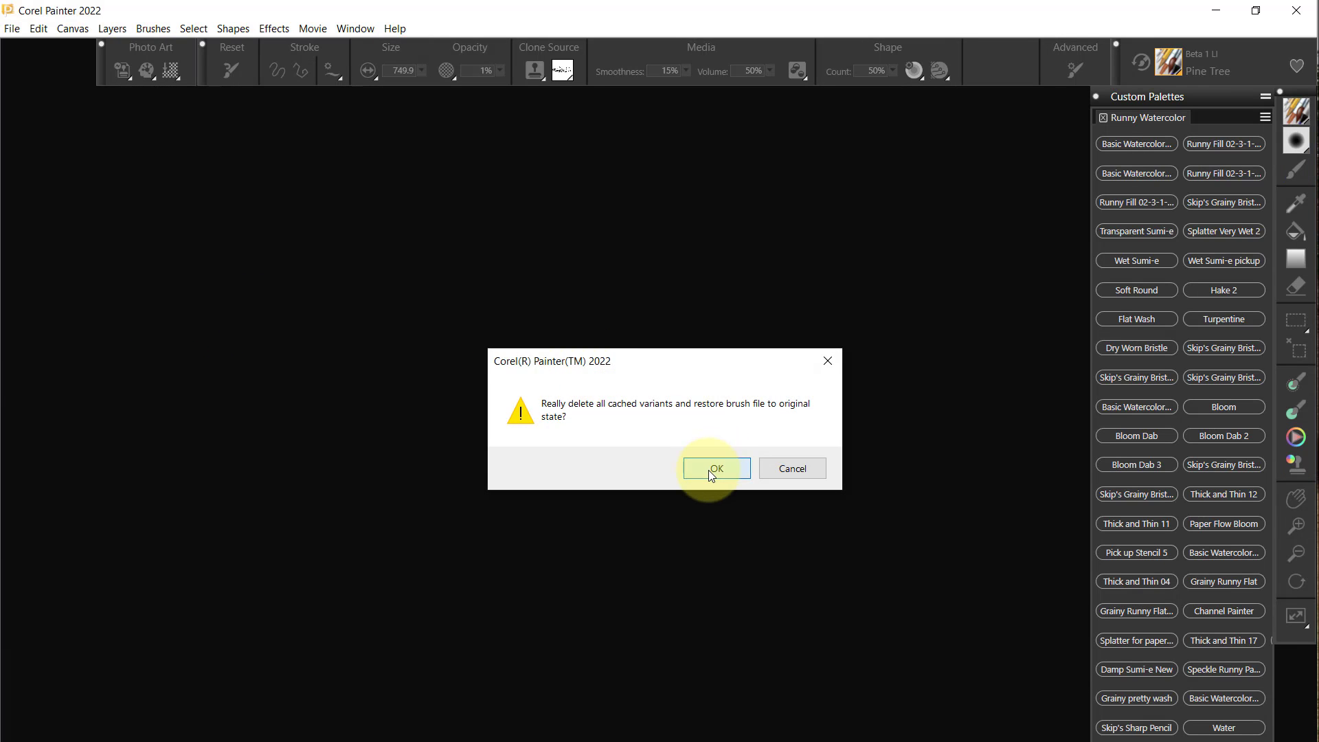
click(712, 474)
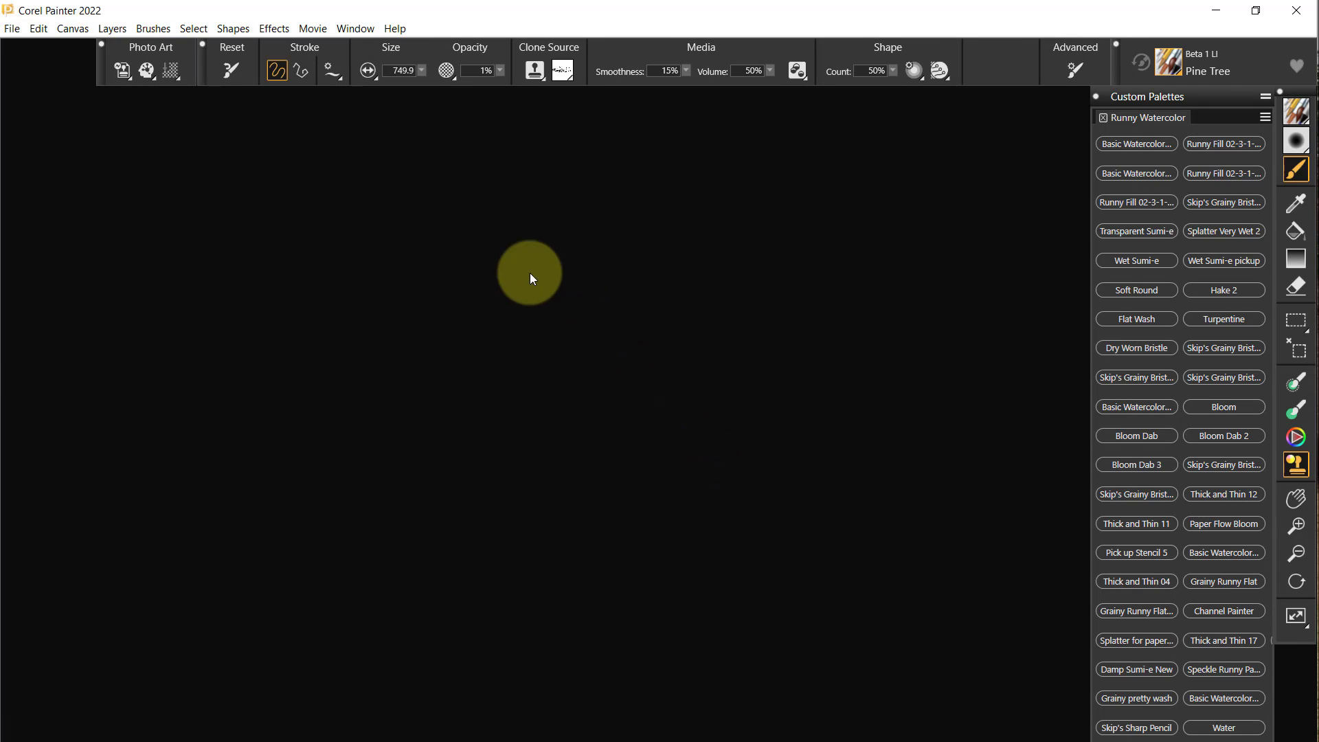
Export 2016-New Horizons 1 1 as a brush library into the Brushes folder
click(155, 32)
mouse_move(156, 313)
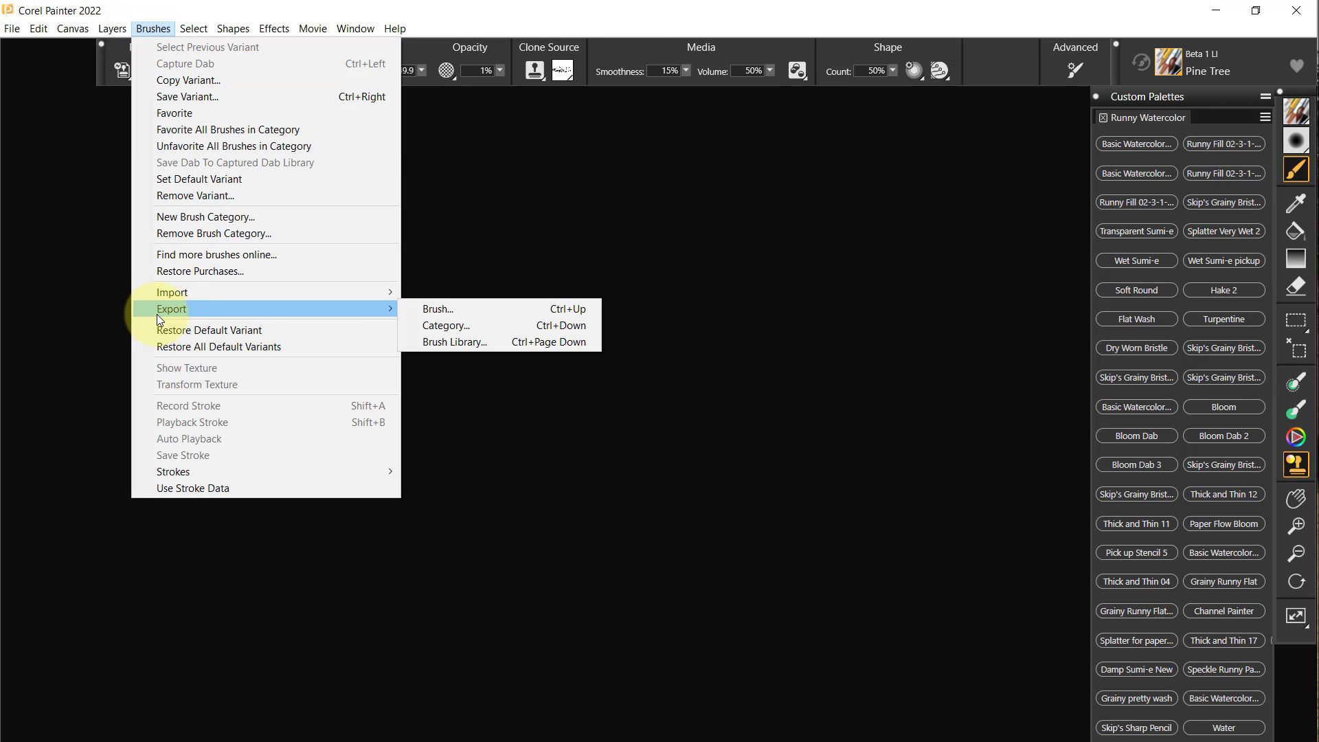
click(483, 344)
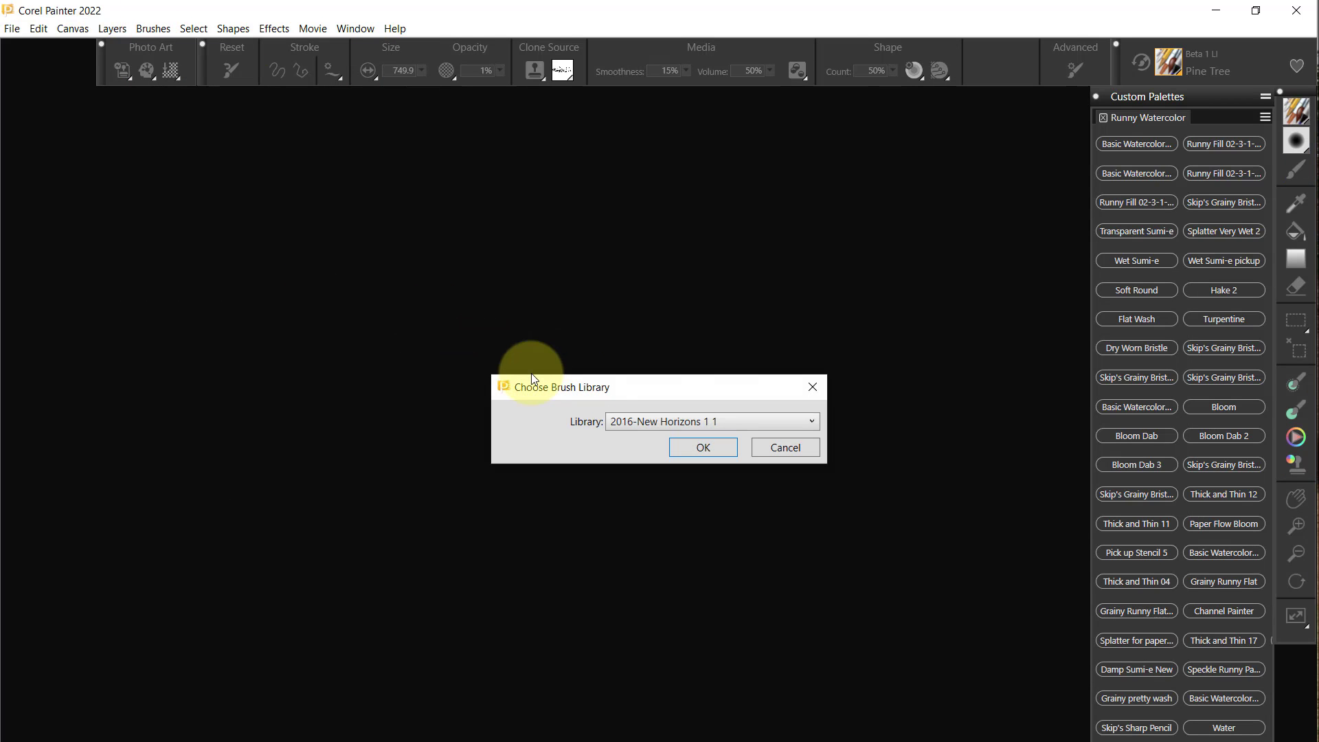
click(708, 447)
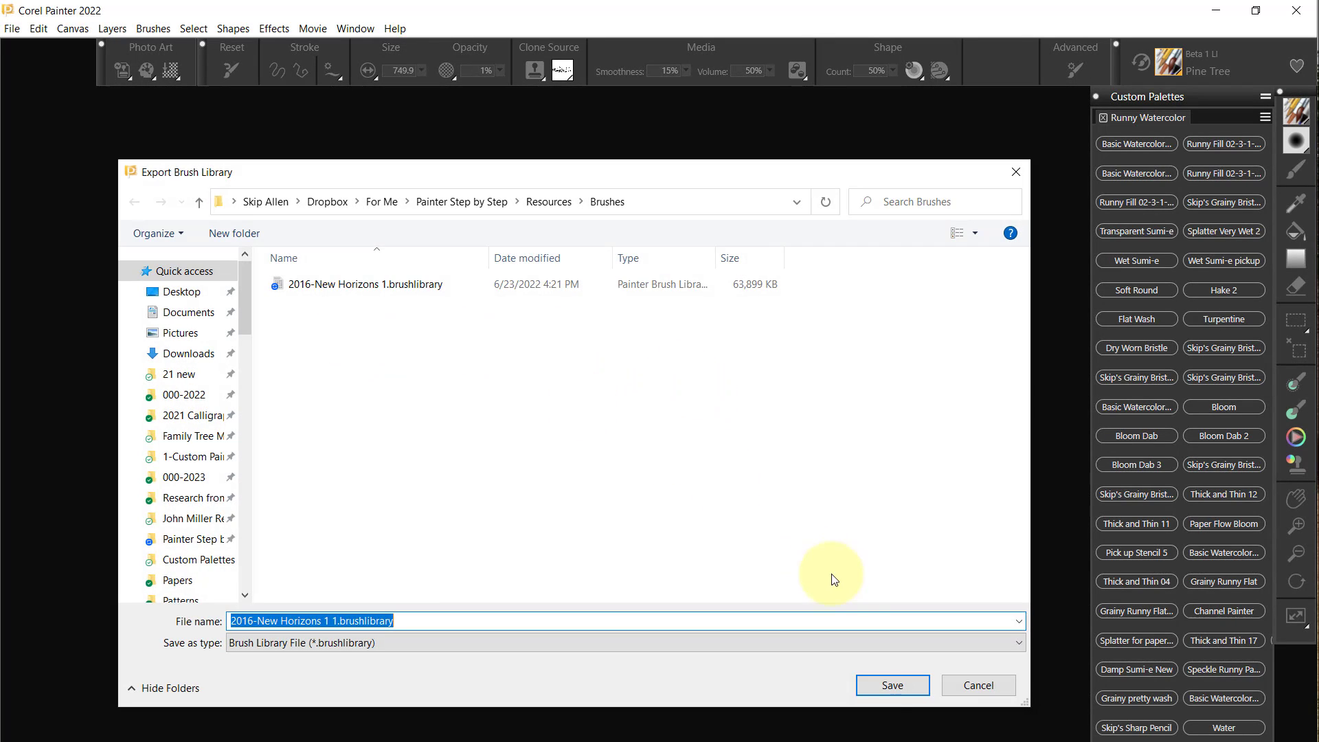
click(887, 683)
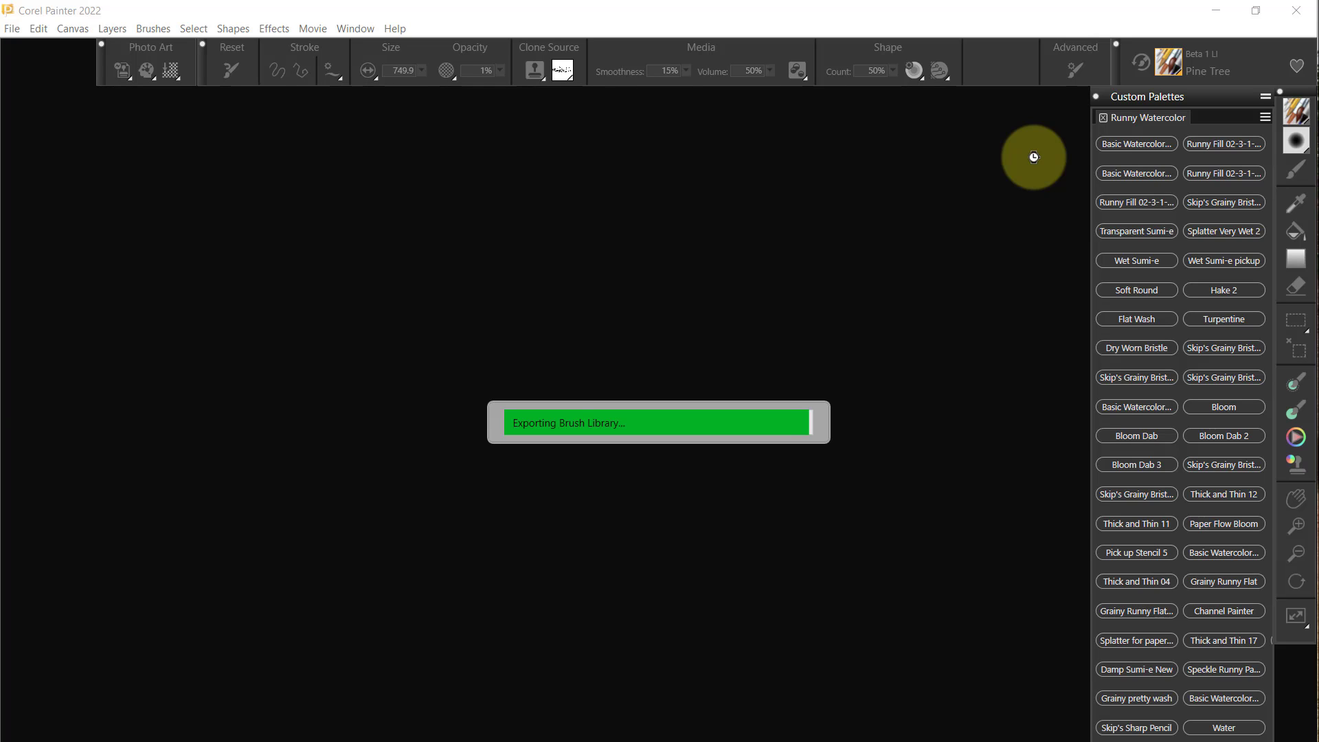
Switch to the Bristly Dabs library and restore all its default variants
click(1174, 70)
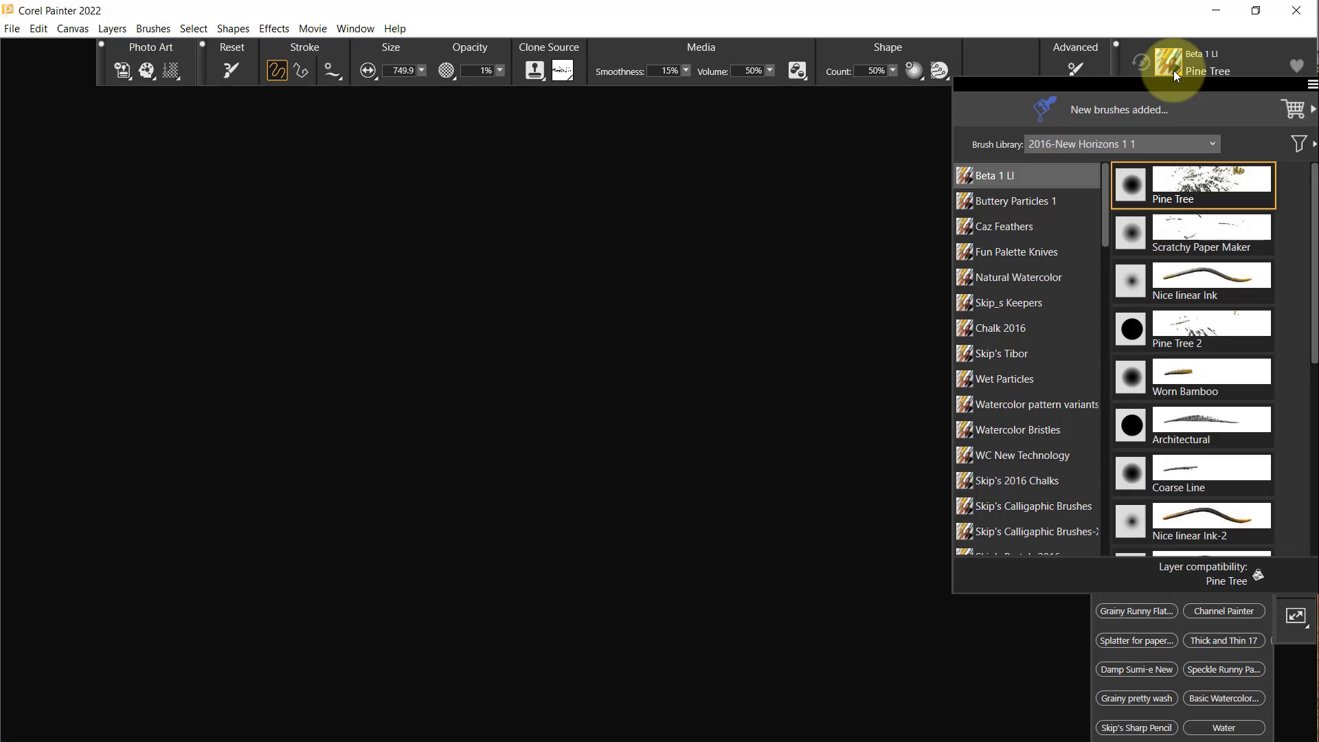
click(1209, 144)
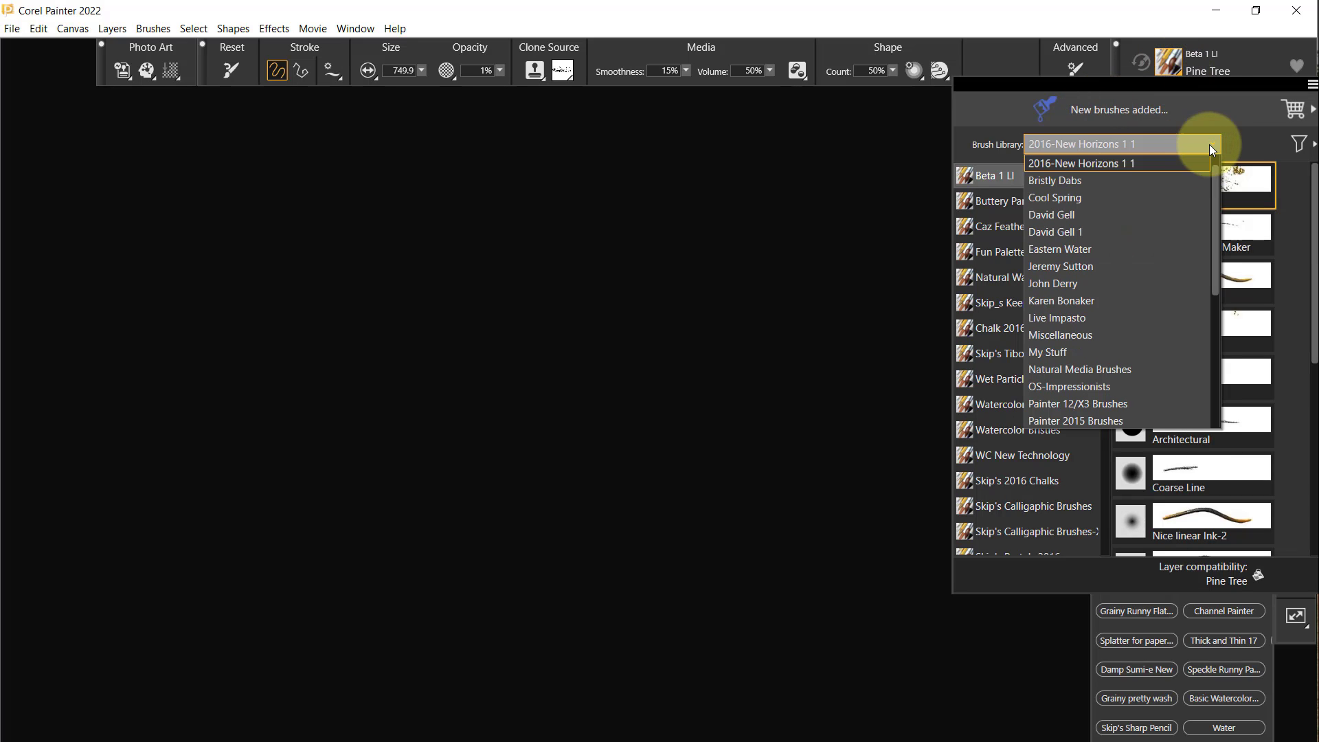
click(1055, 178)
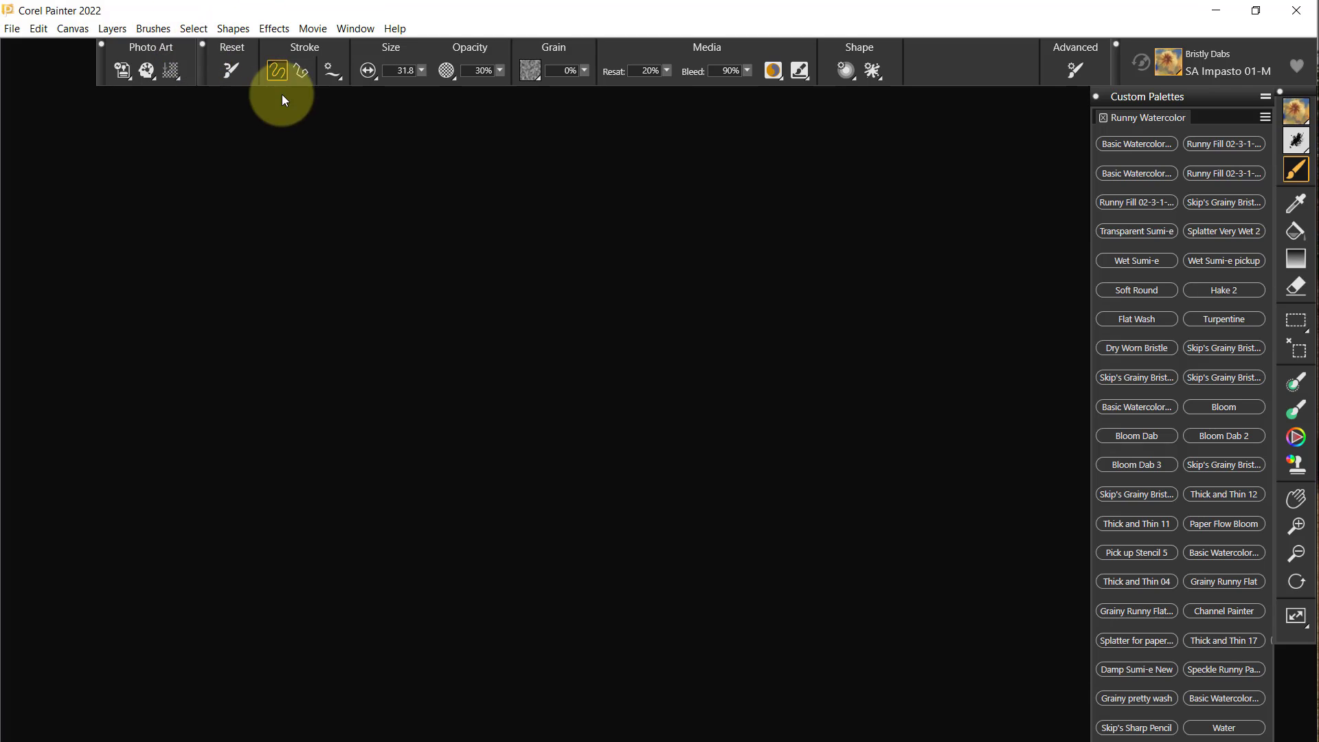
click(141, 30)
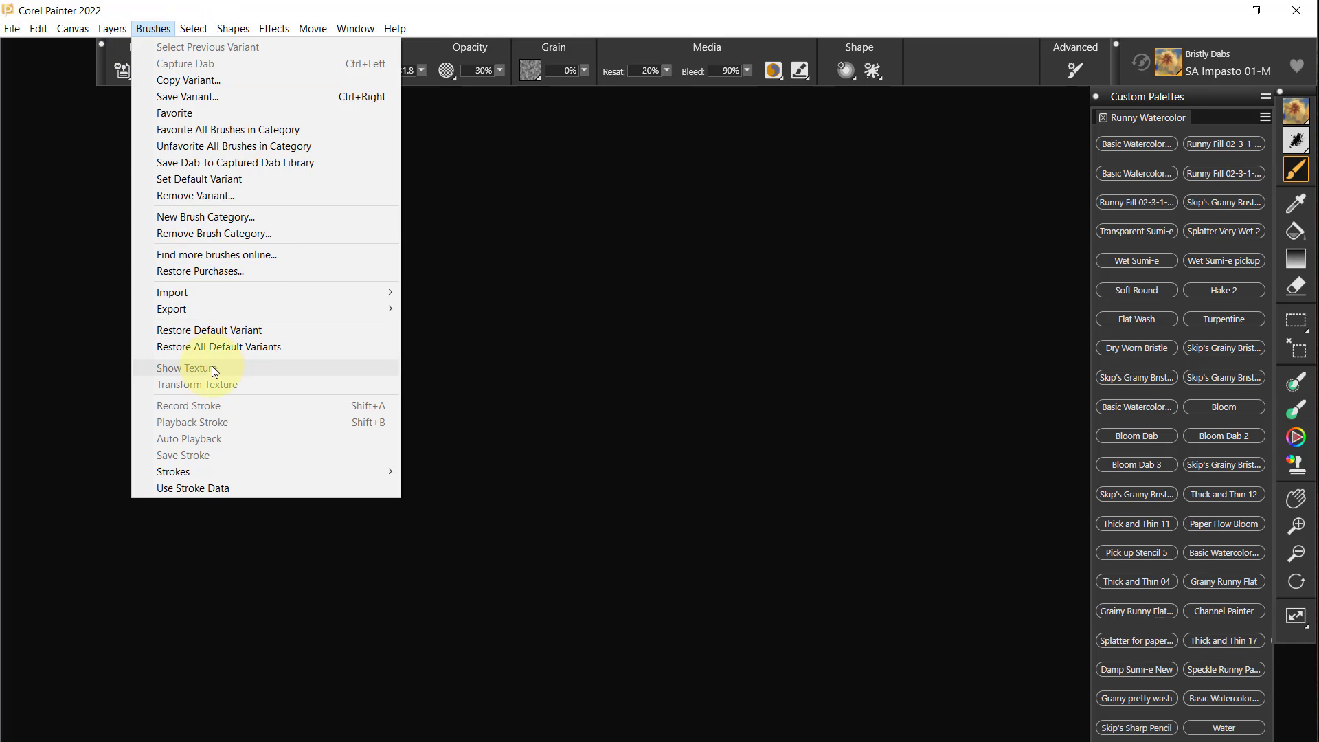
click(222, 347)
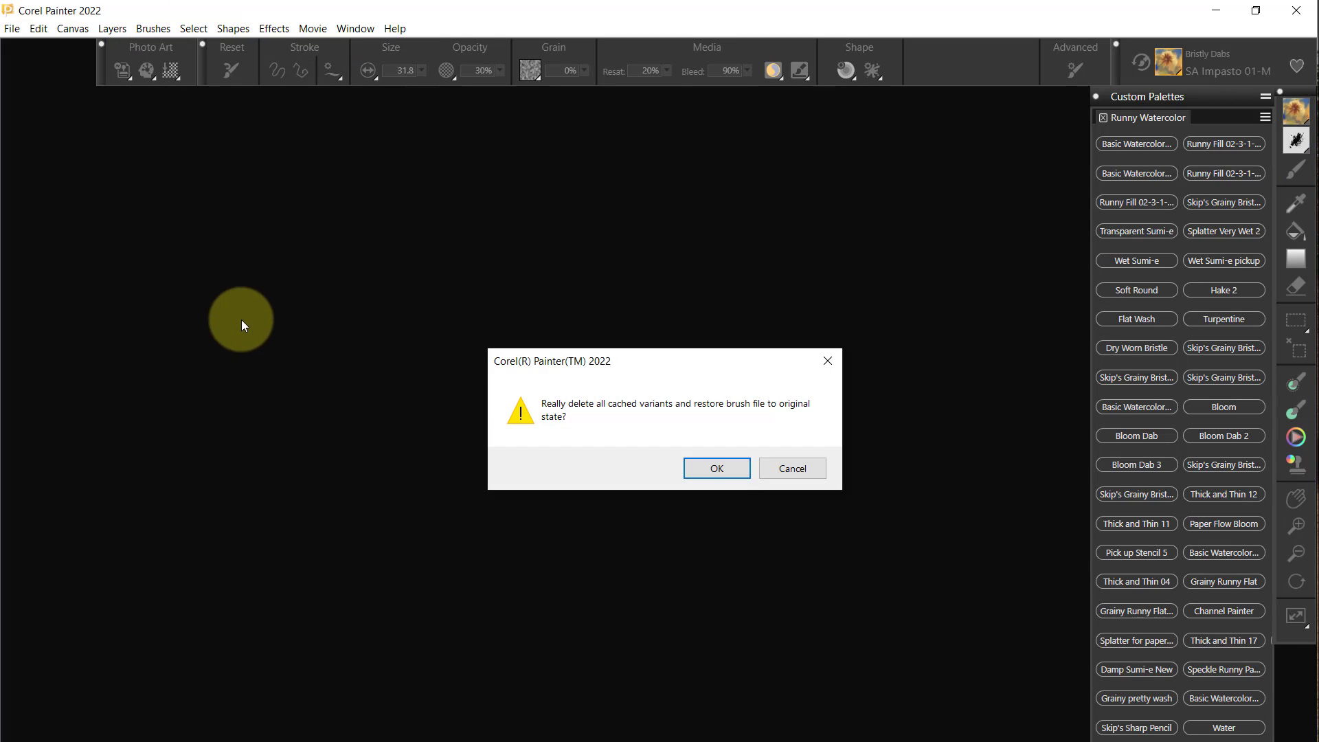
click(715, 460)
Export Bristly Dabs as Bristly Dabs.brushlibrary into the Brushes folder
click(157, 30)
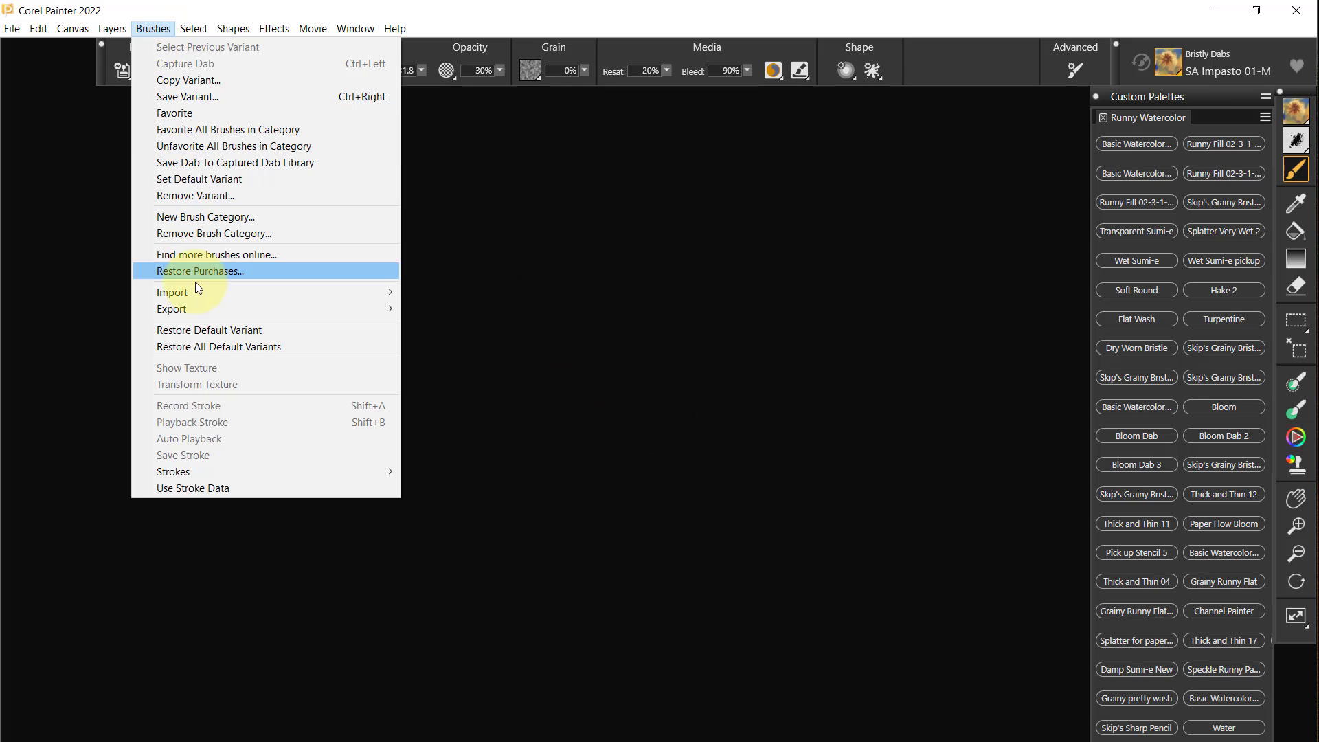
mouse_move(192, 311)
click(468, 342)
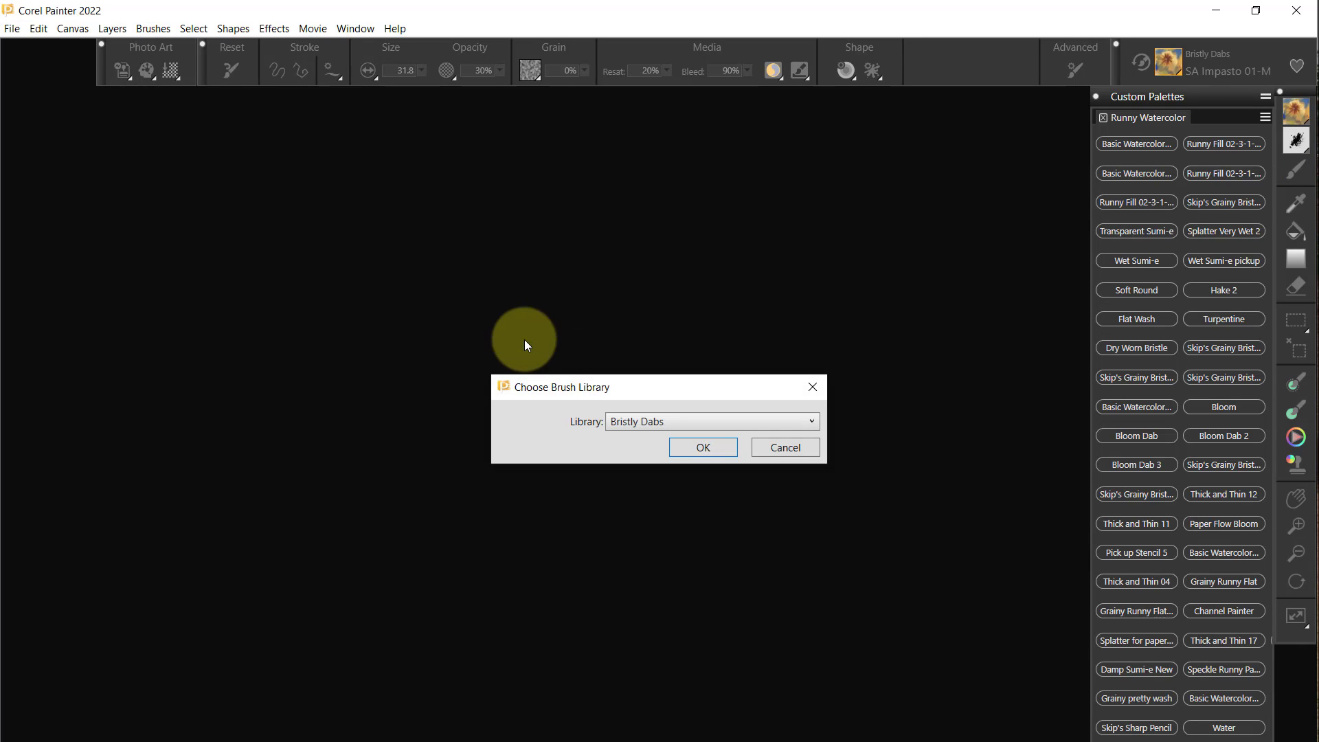
click(702, 448)
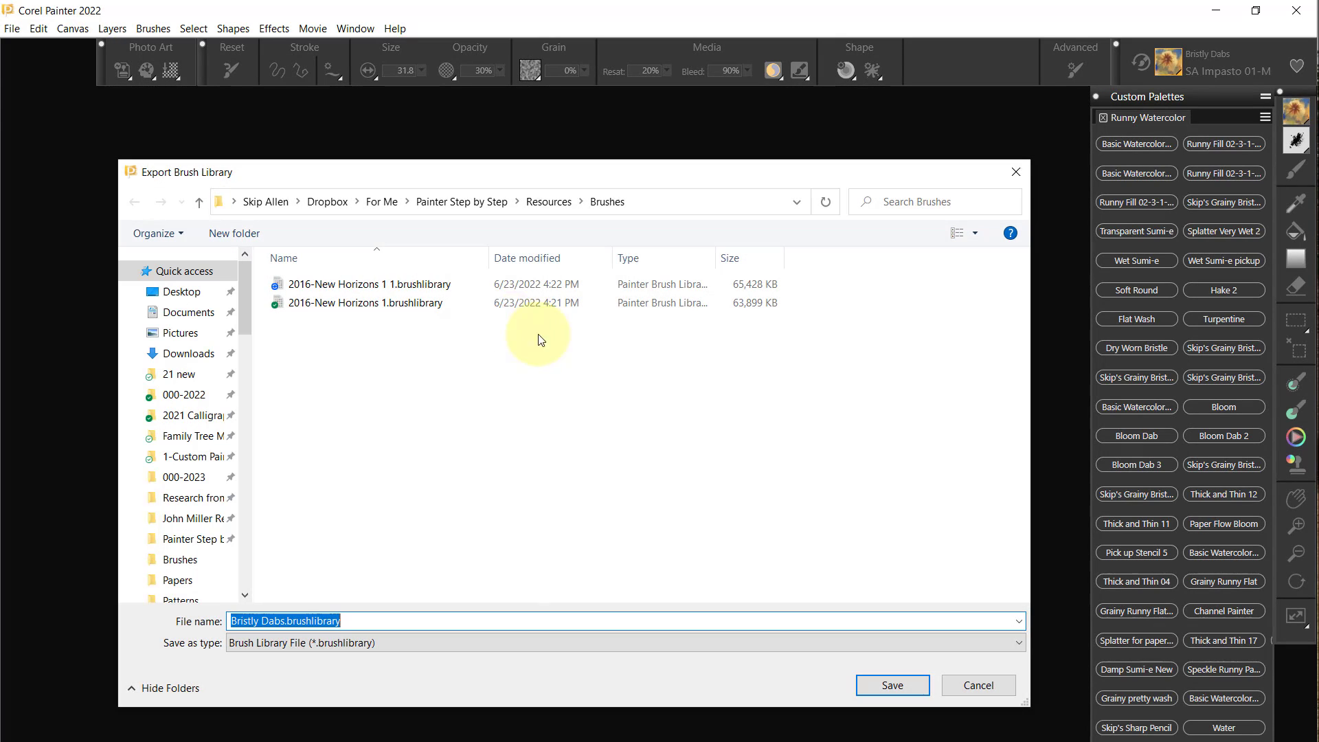
click(890, 688)
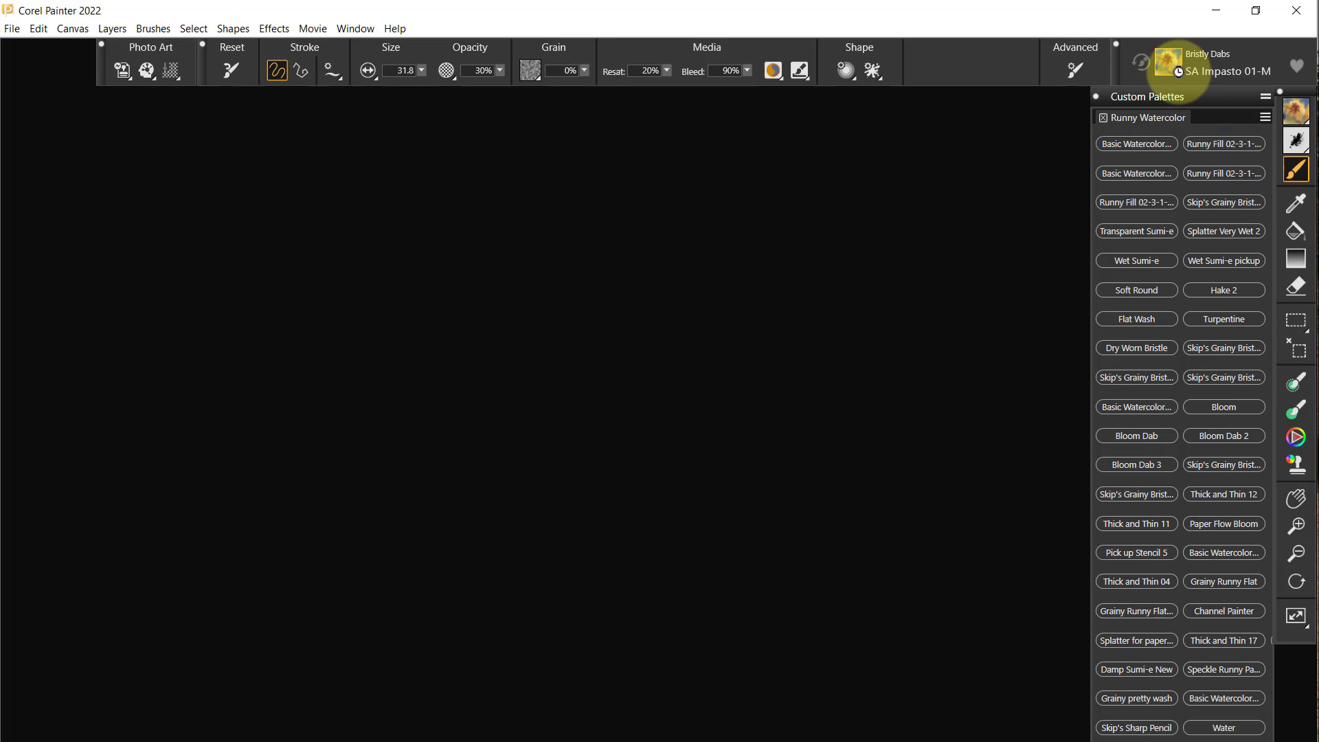
Switch to the Cool Spring library and restore all its default variants
click(1179, 72)
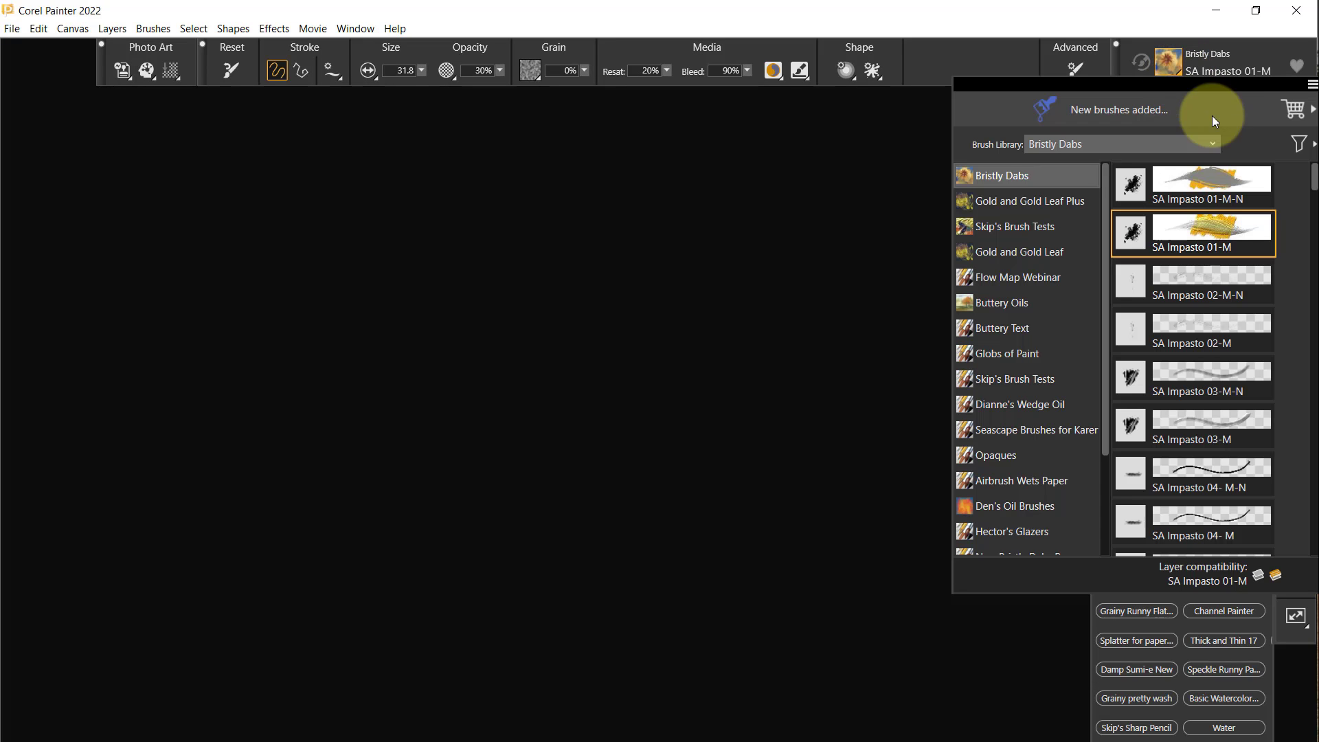
click(1210, 144)
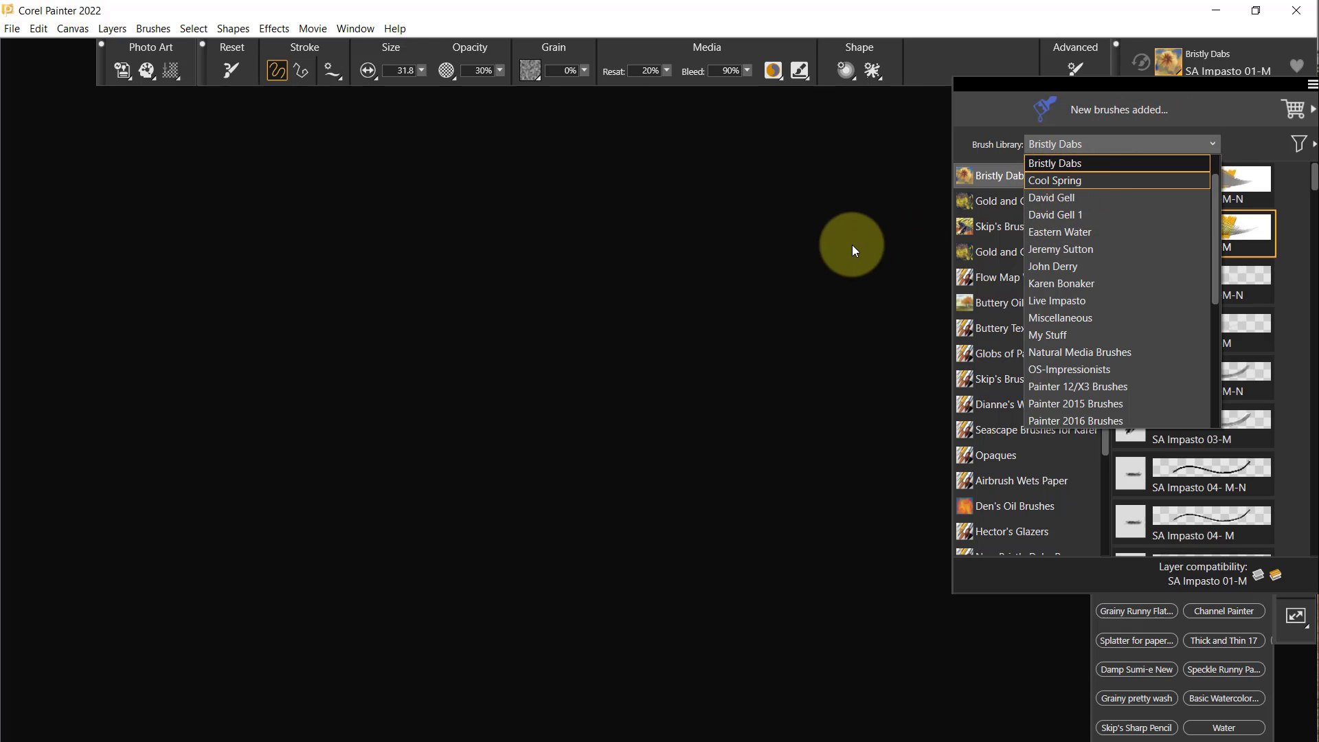
key(Return)
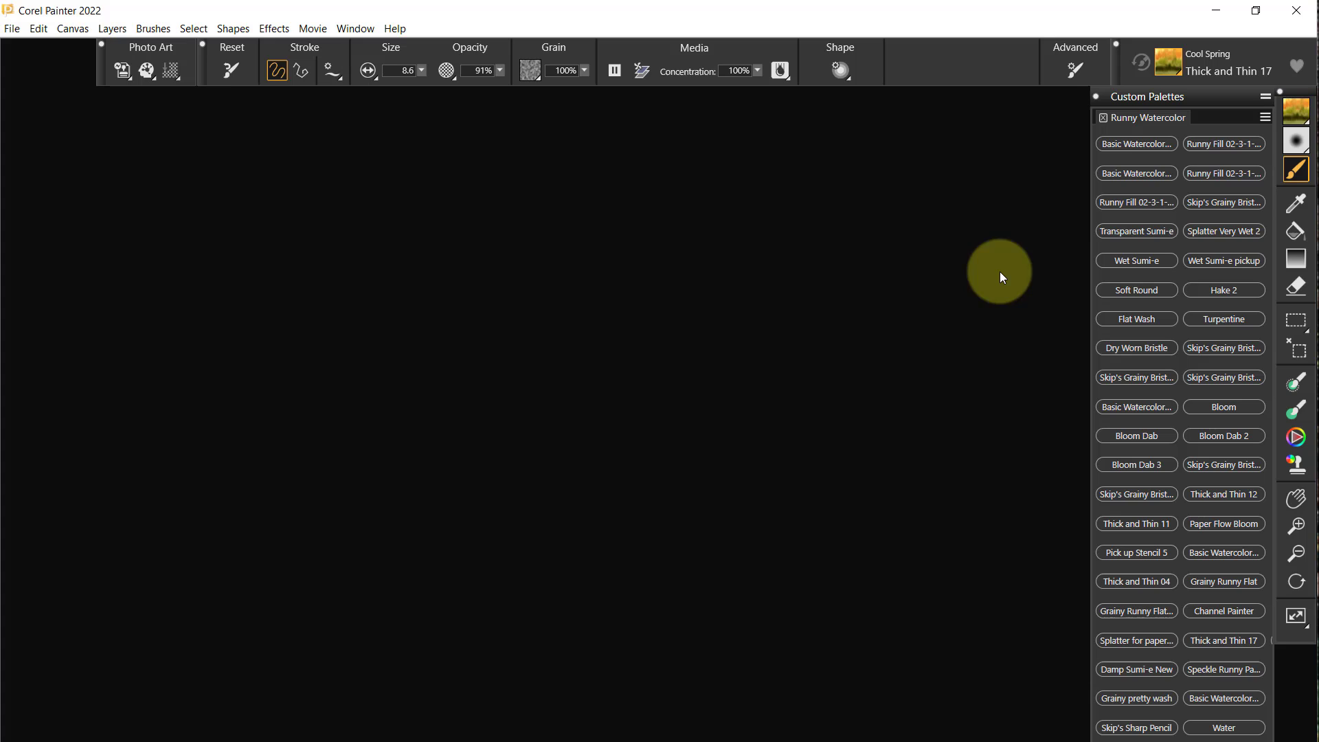
click(151, 31)
click(245, 345)
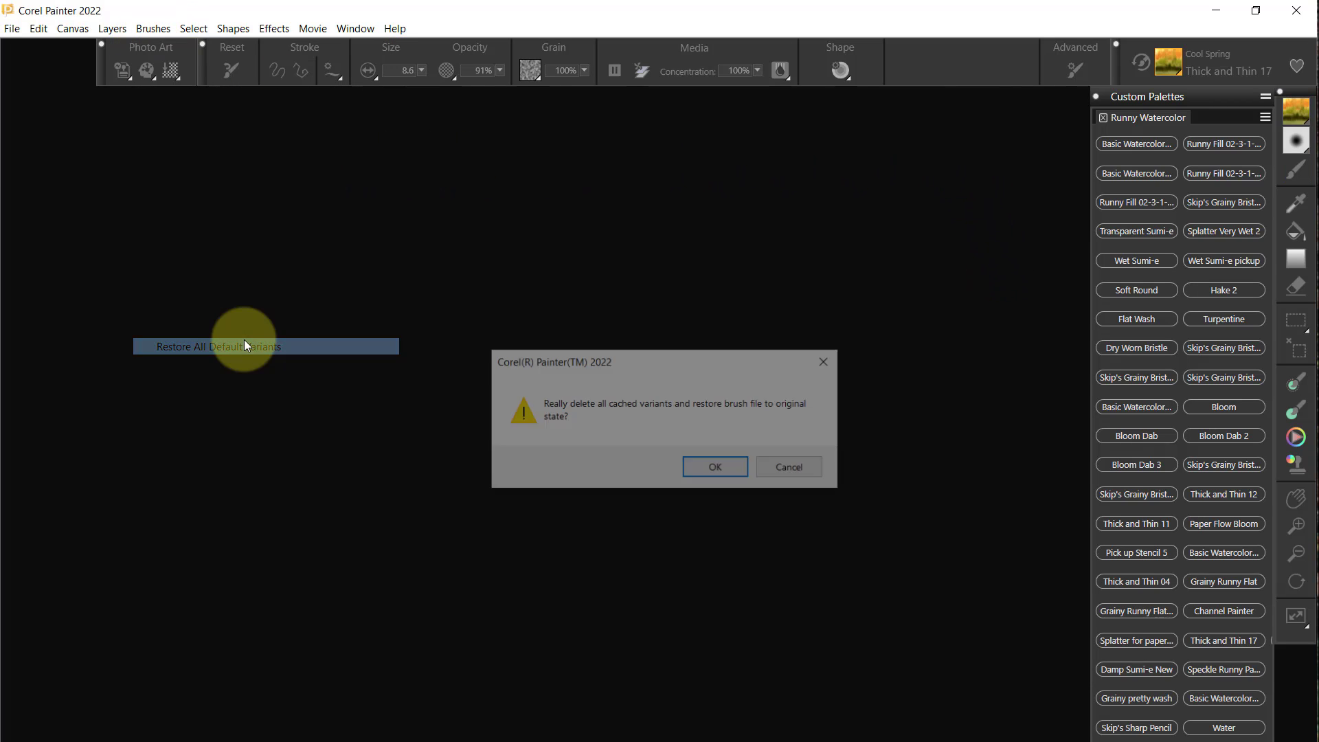
click(685, 466)
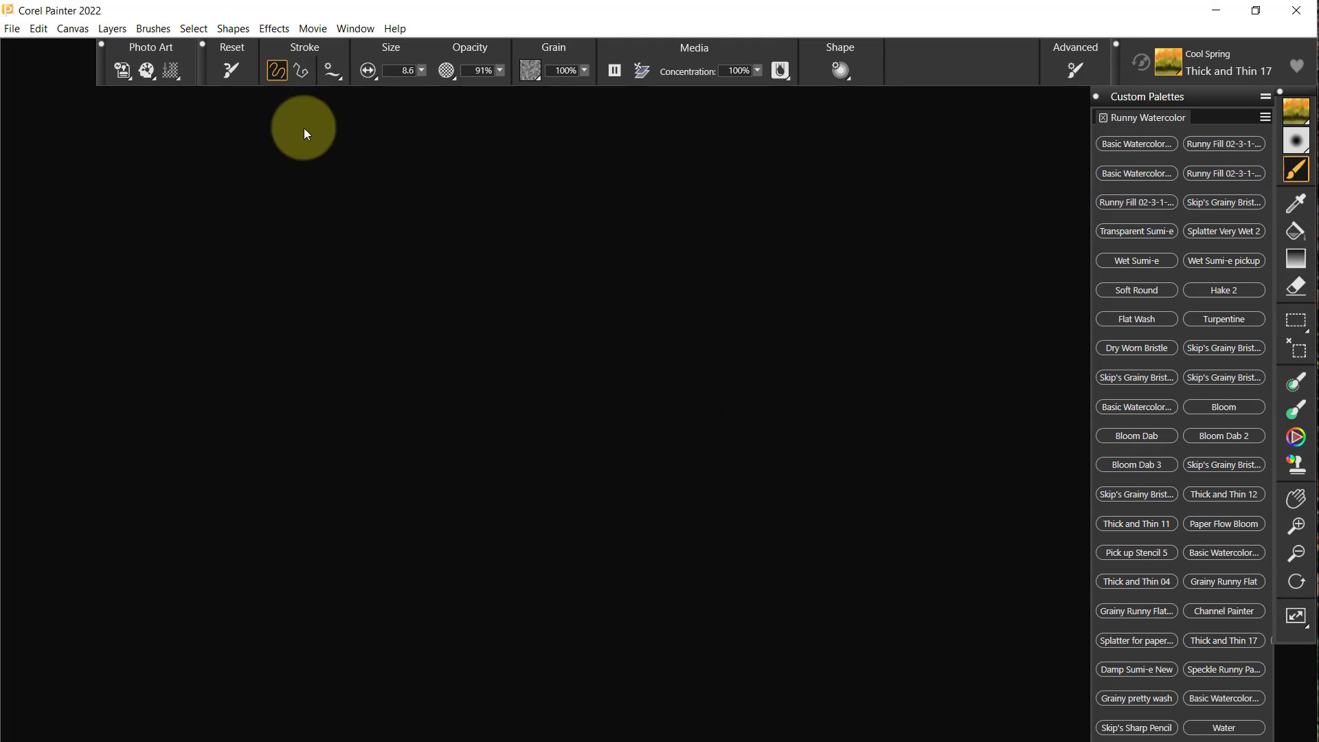
Export Cool Spring as Cool Spring.brushlibrary into the Brushes folder
click(150, 29)
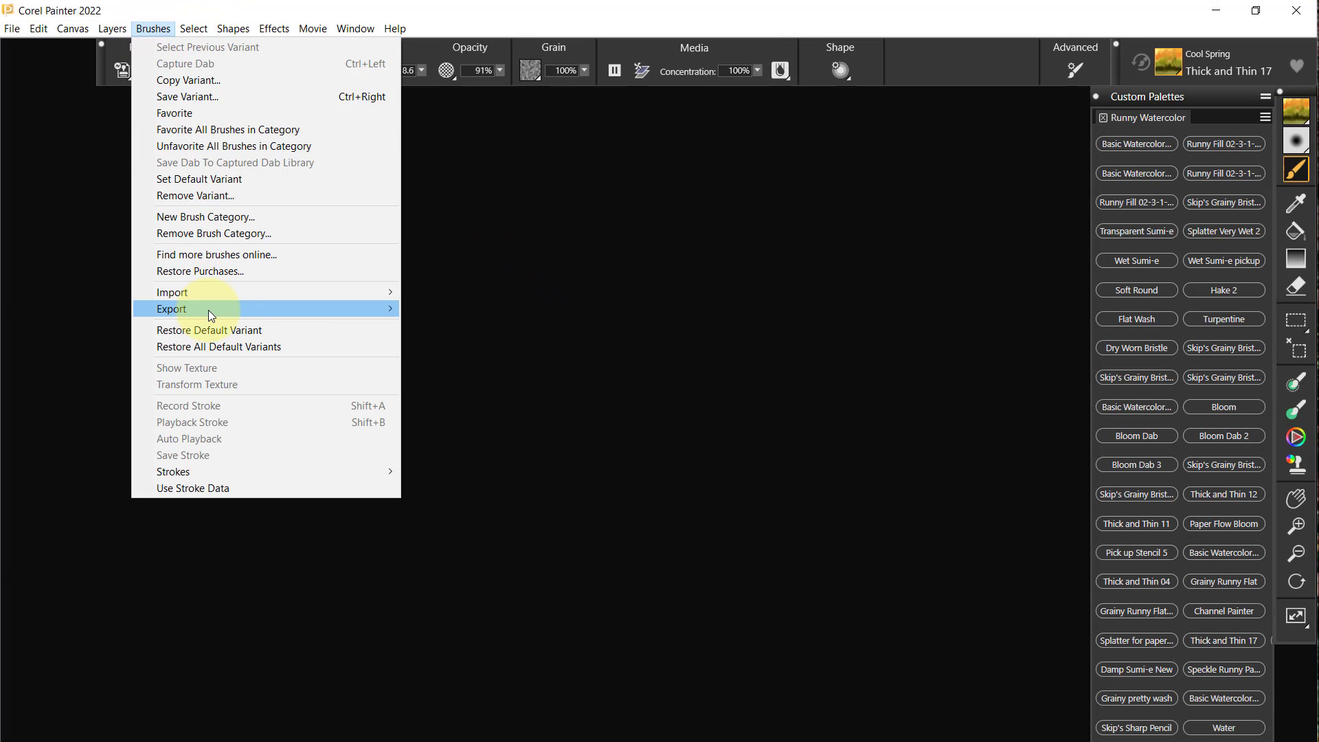
mouse_move(391, 309)
click(494, 341)
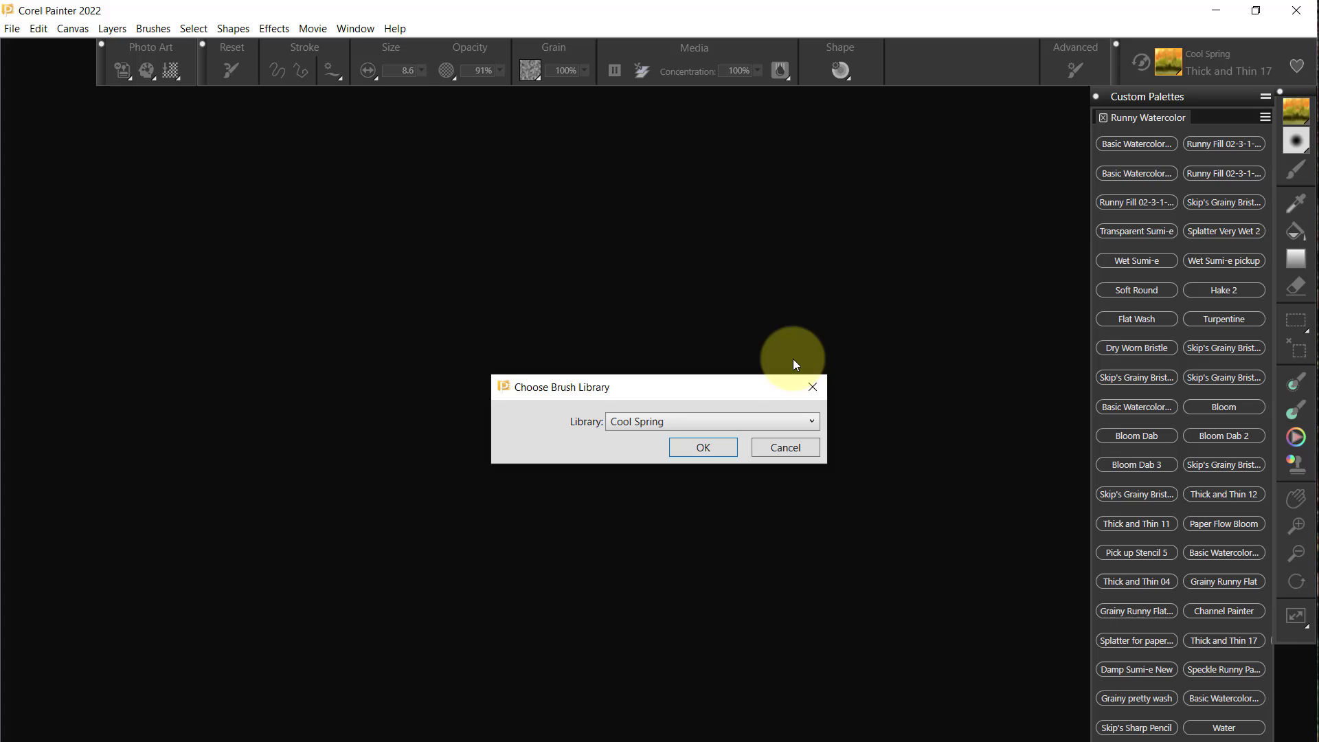
click(720, 448)
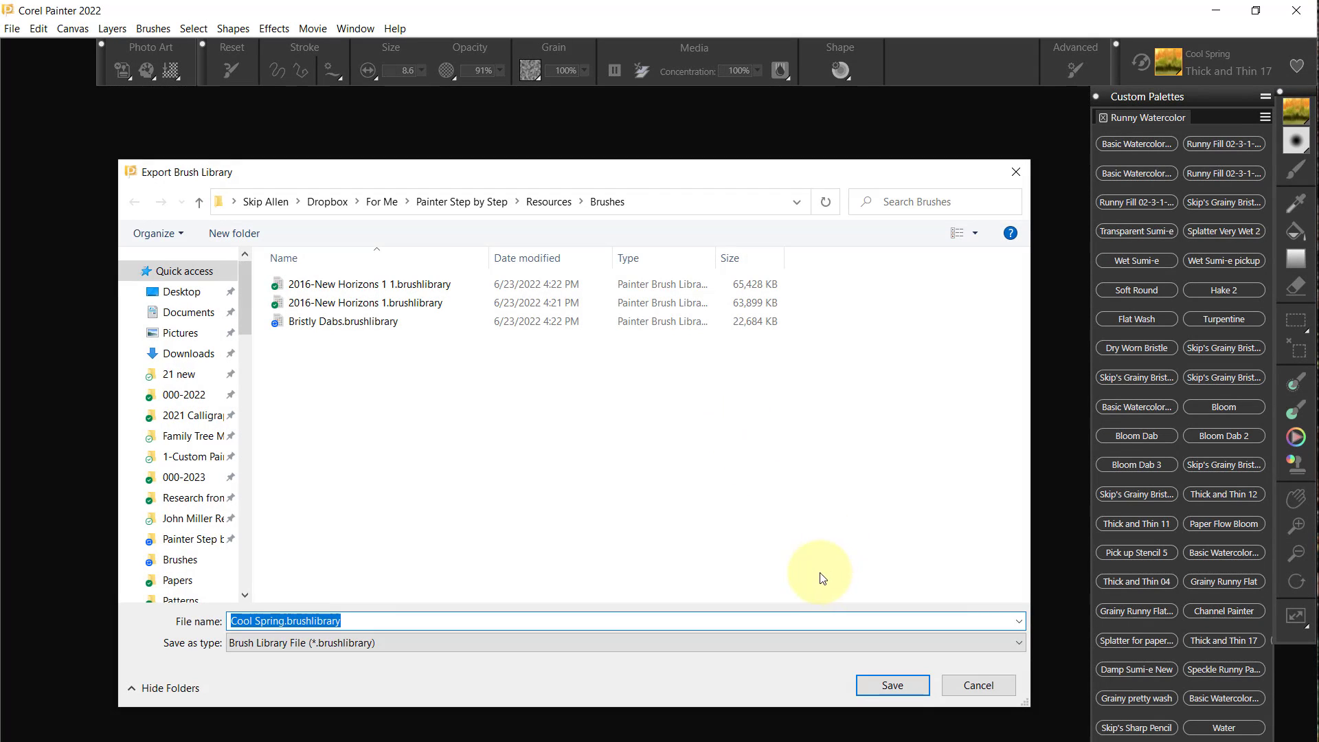
click(897, 687)
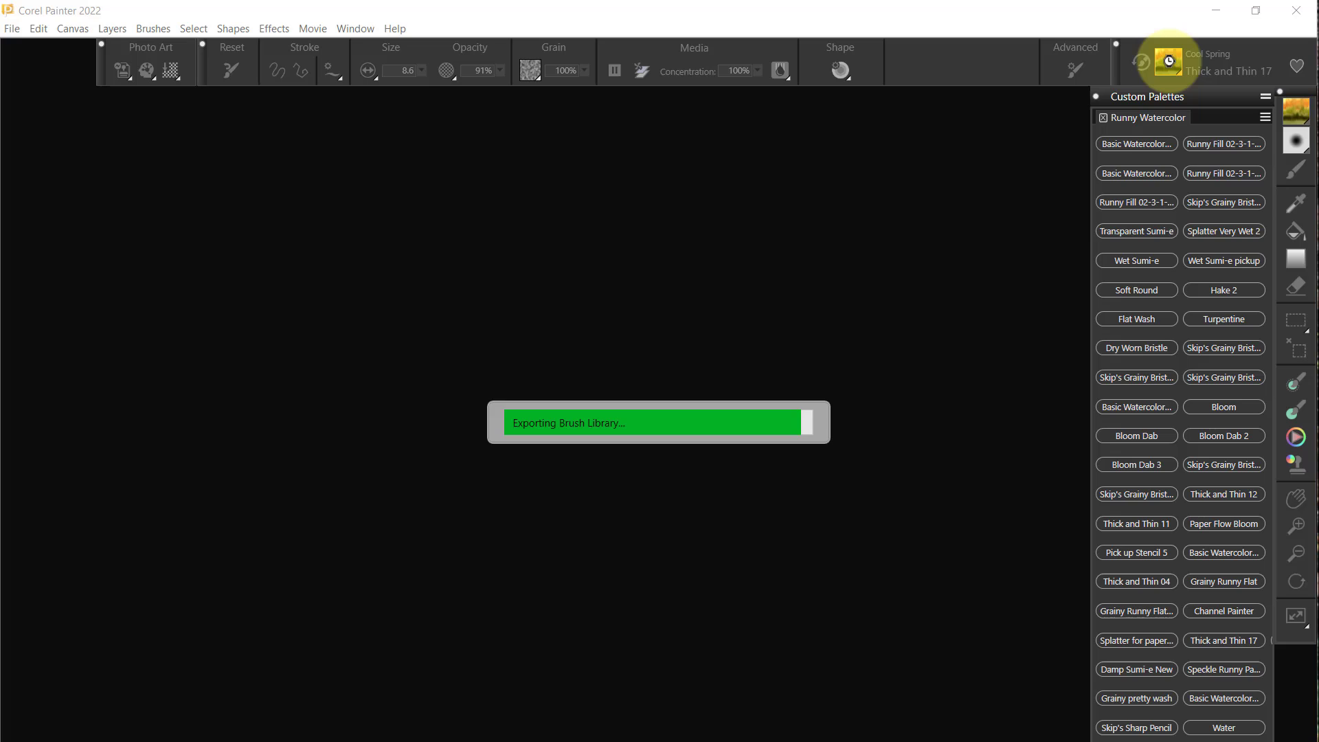
Review the installed brush library list without changing the selection
click(1173, 72)
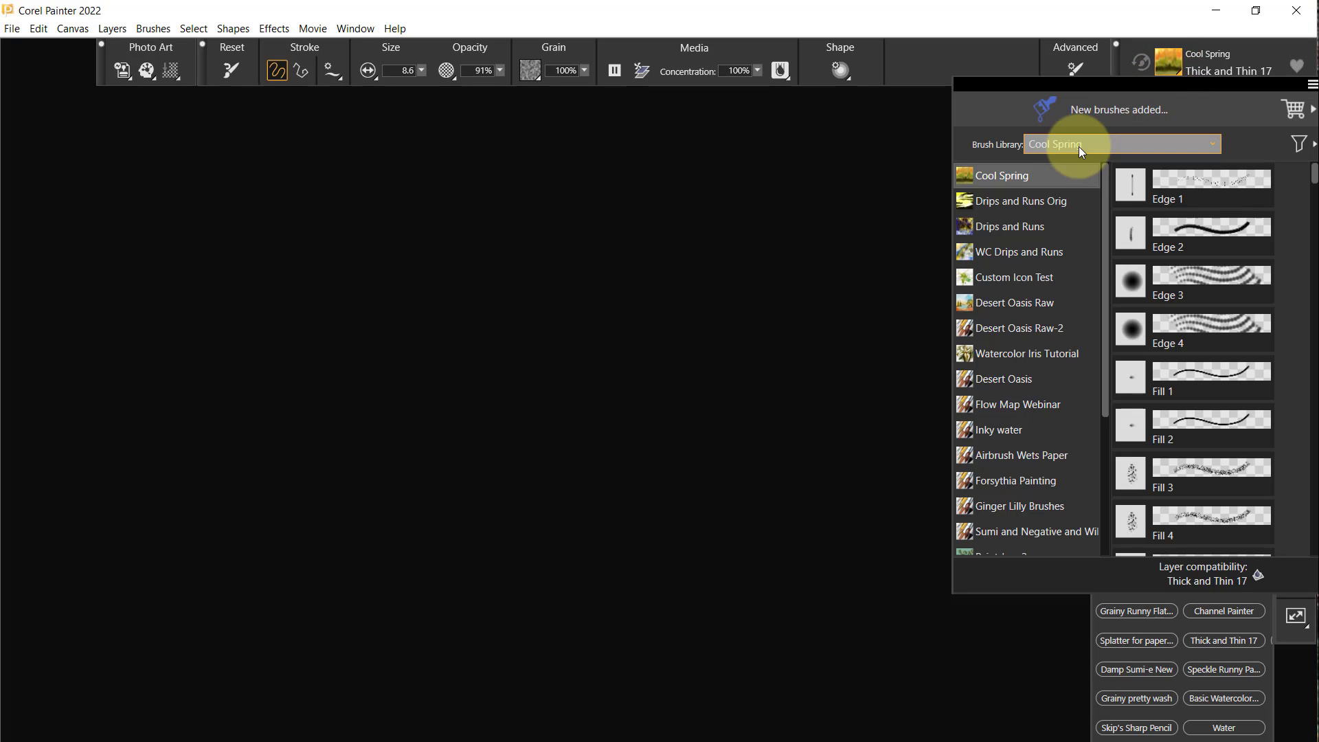
click(1210, 146)
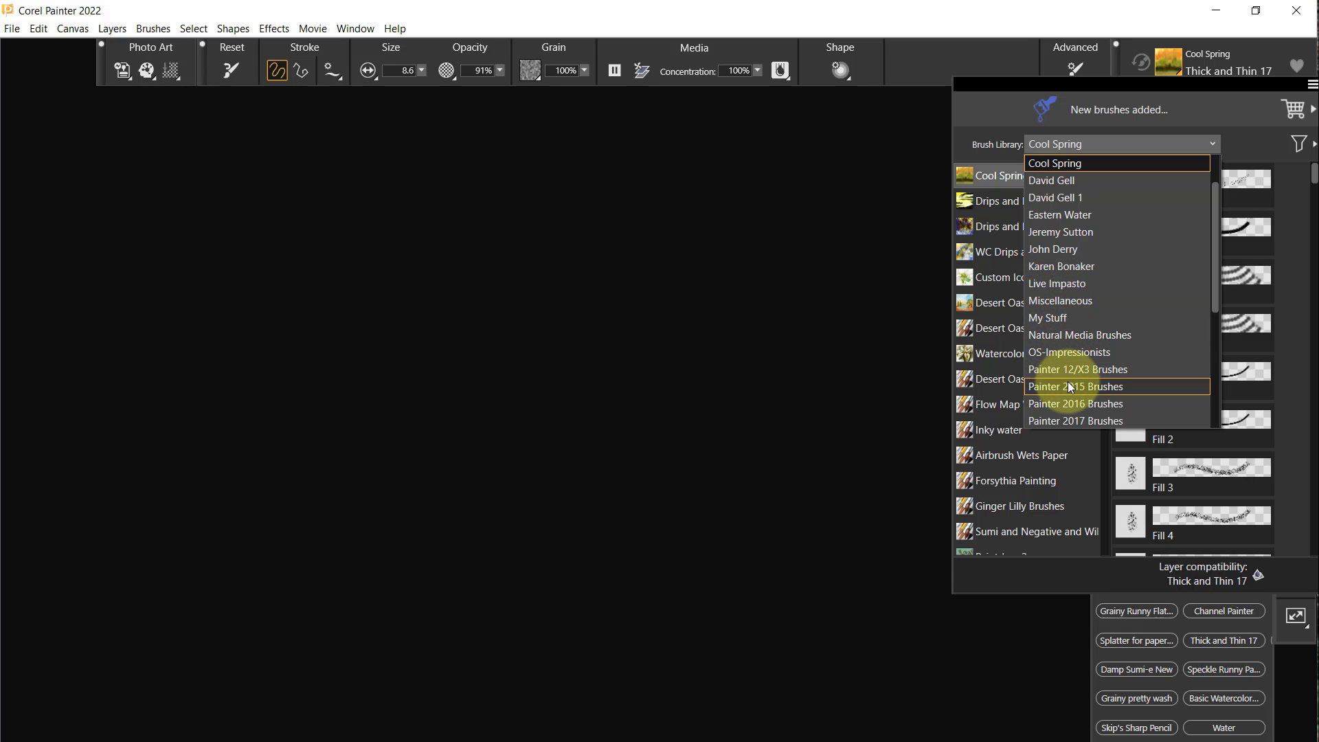
scroll(1091, 367, down, 4)
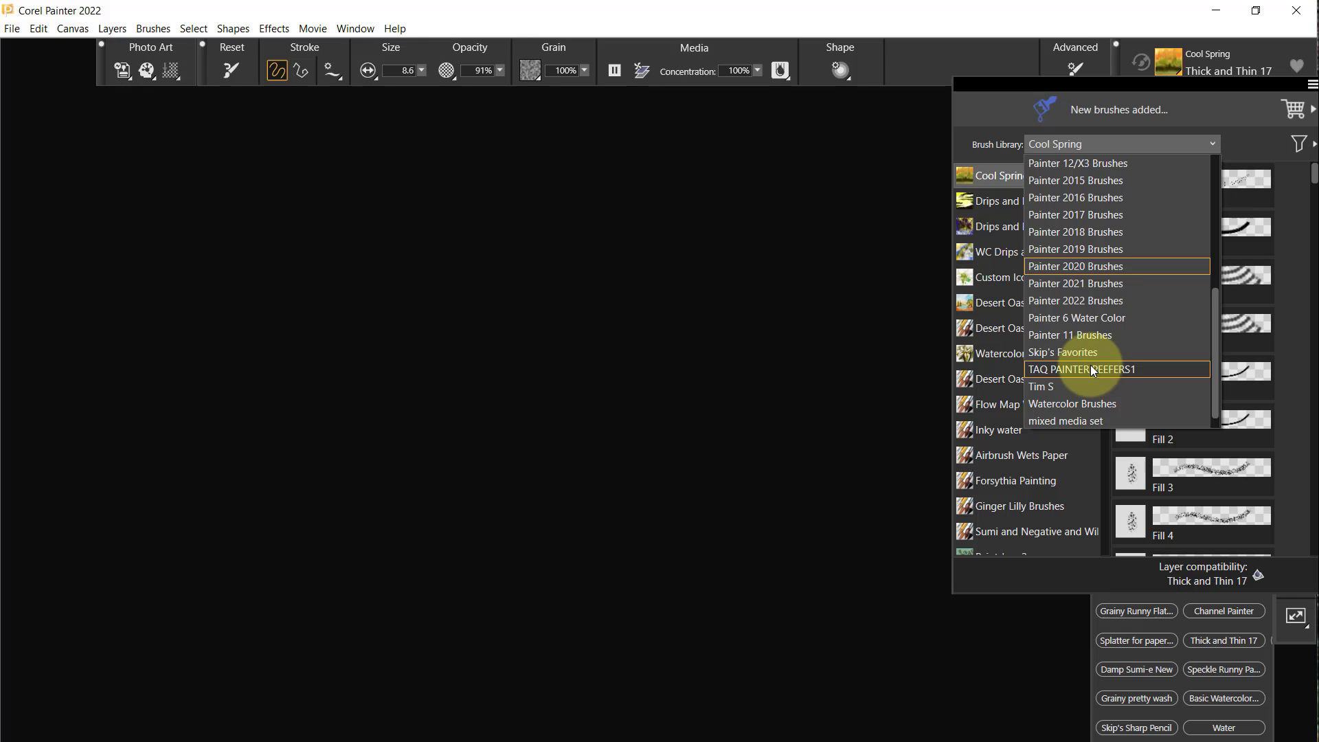
scroll(1090, 369, down, 1)
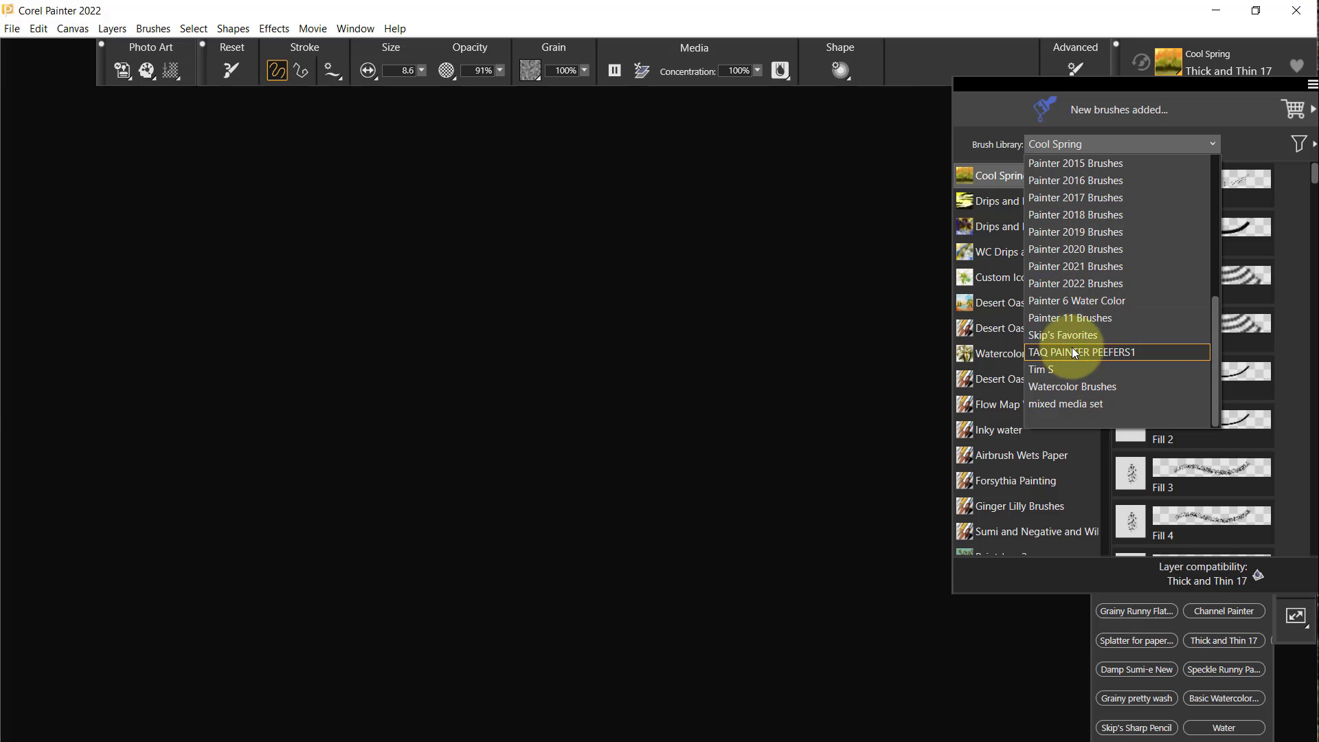
click(842, 345)
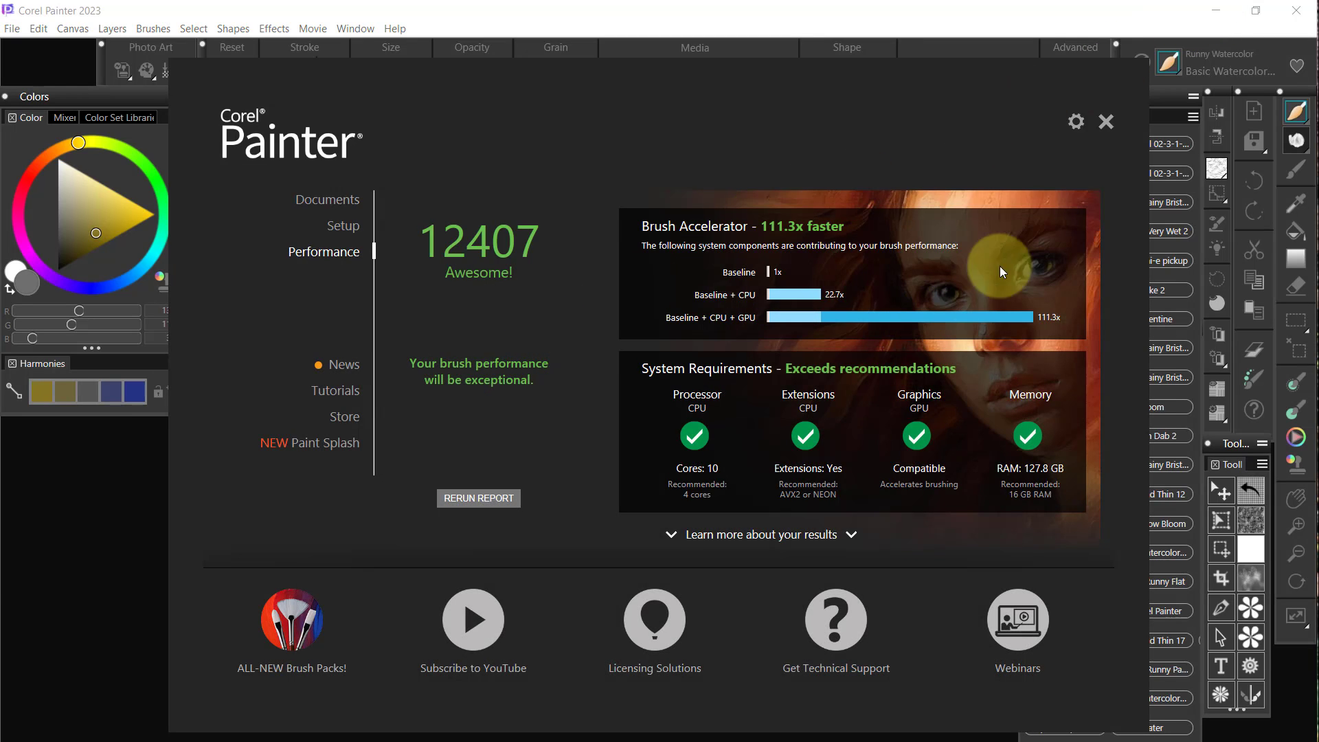
Dismiss the Painter 2023 welcome screen and confirm only Painter 2023 Brushes is listed
click(1105, 124)
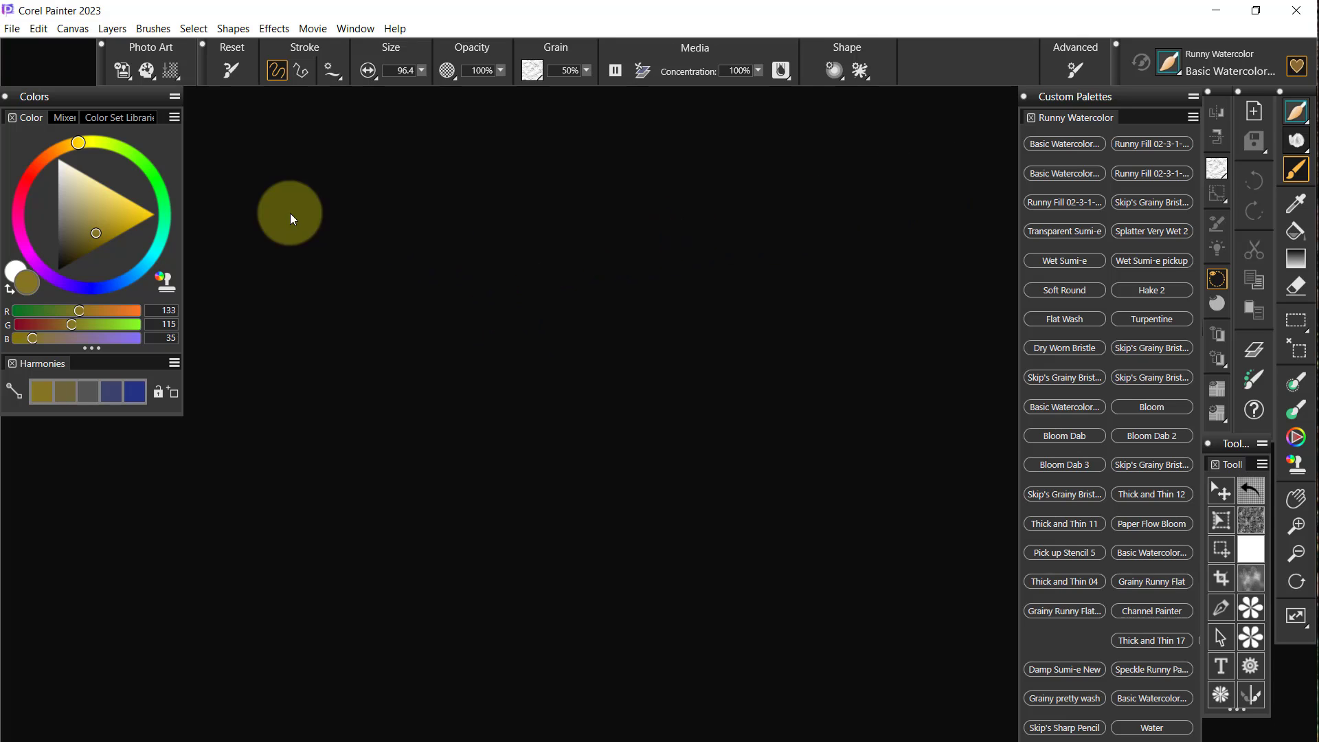
click(1172, 67)
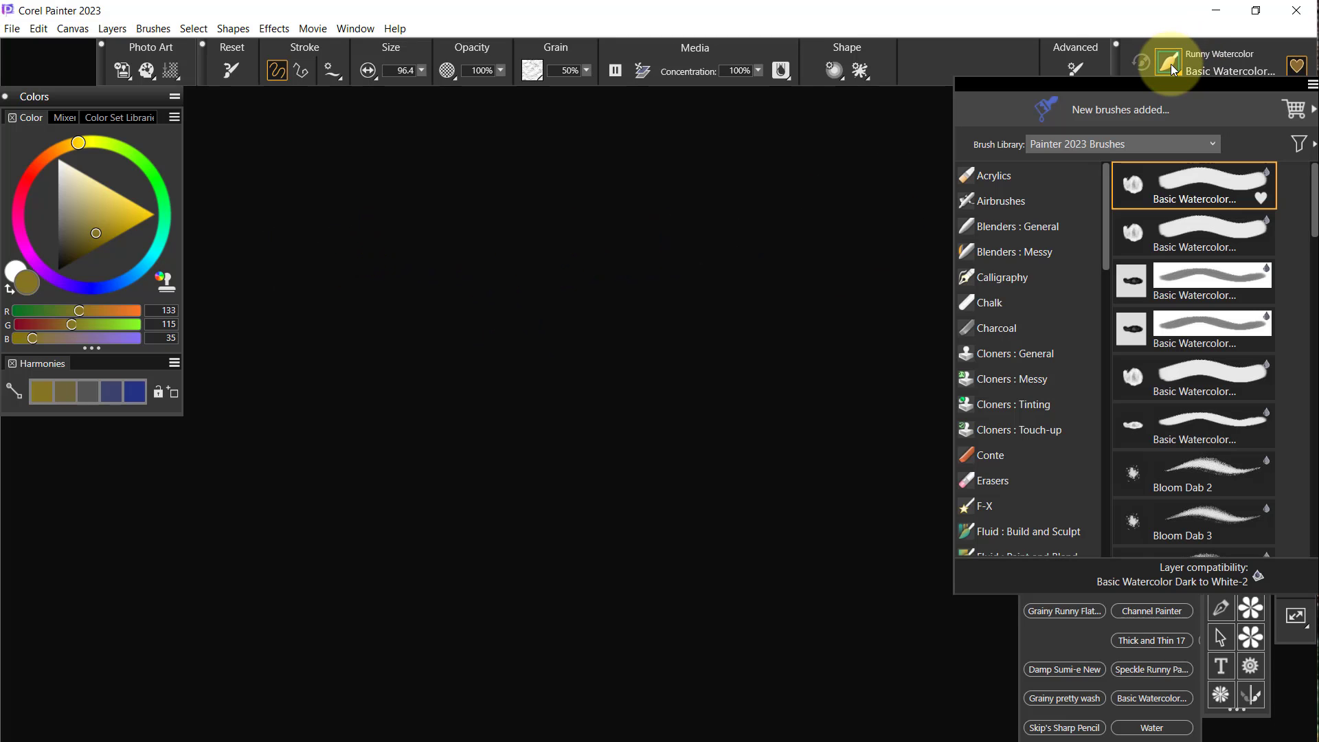
click(1215, 142)
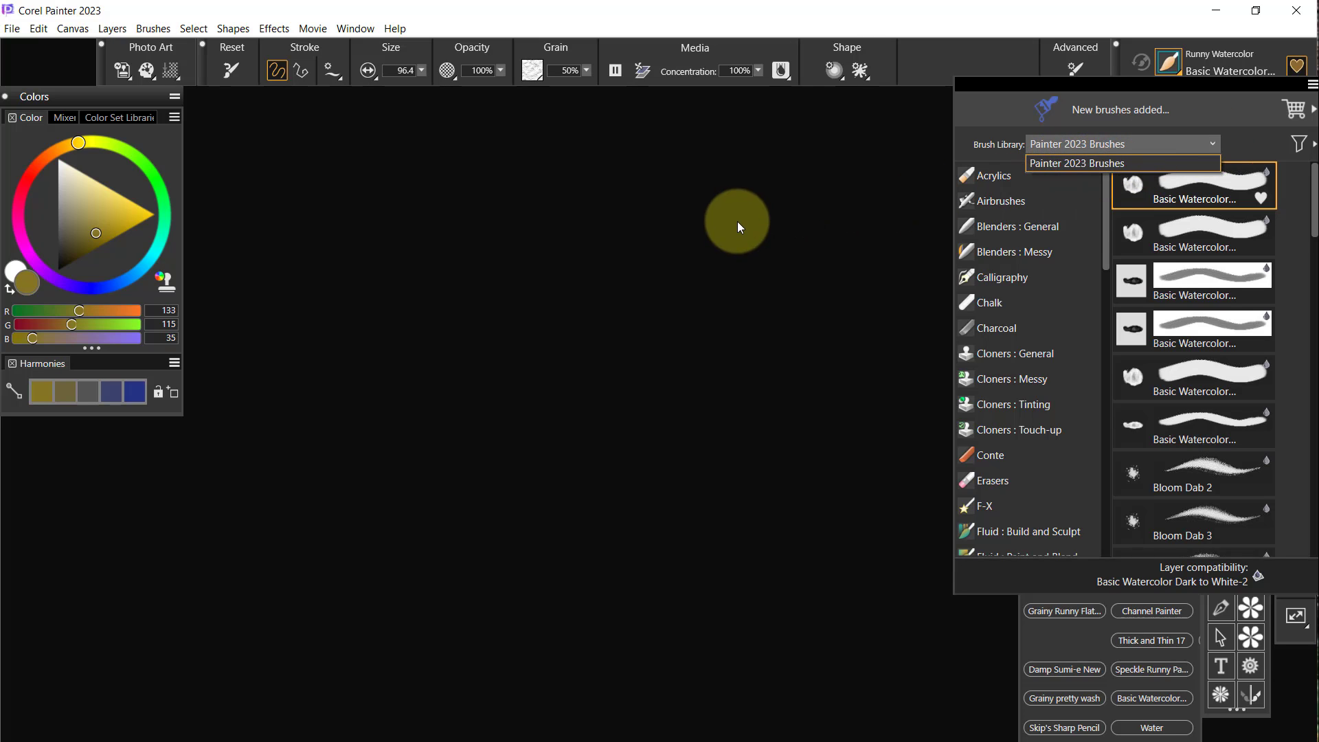
click(732, 239)
click(732, 258)
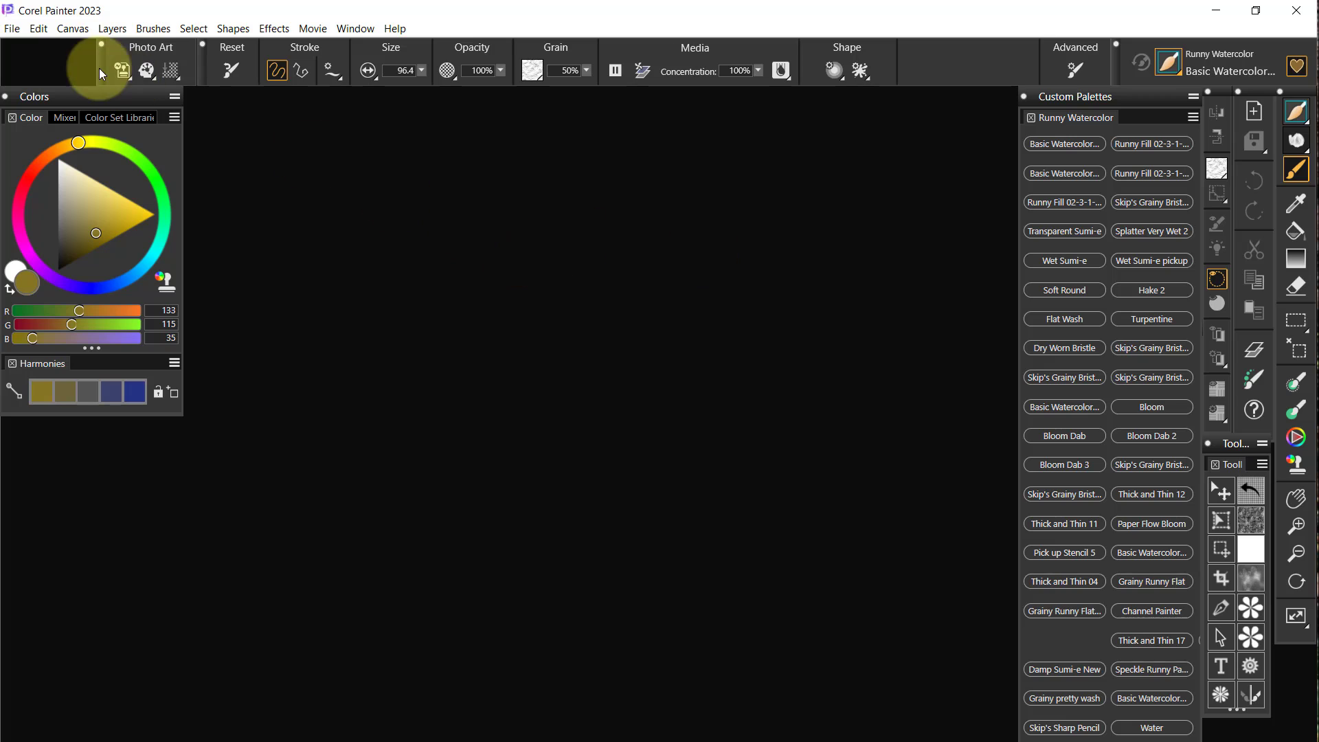
Import 2016-New Horizons 1 1.brushlibrary from Painter Step by Step > Resources > Brushes
click(153, 29)
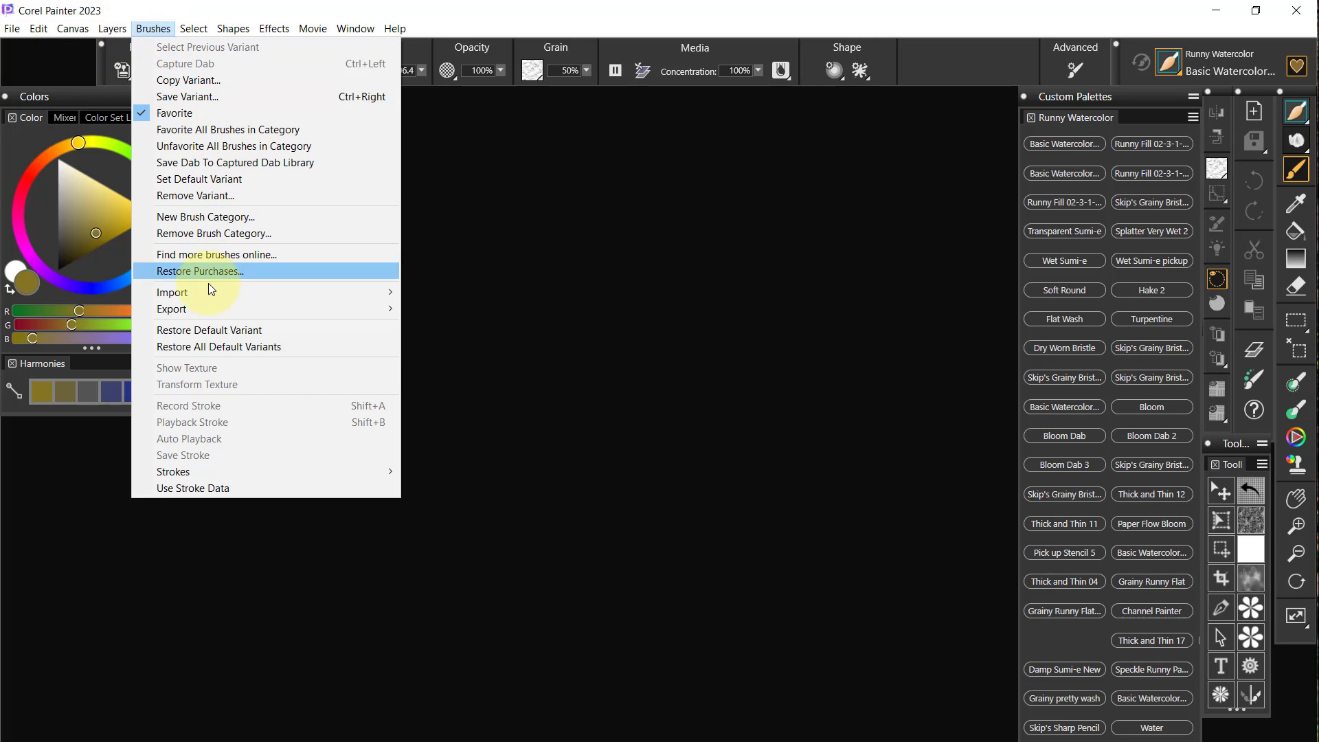
mouse_move(210, 292)
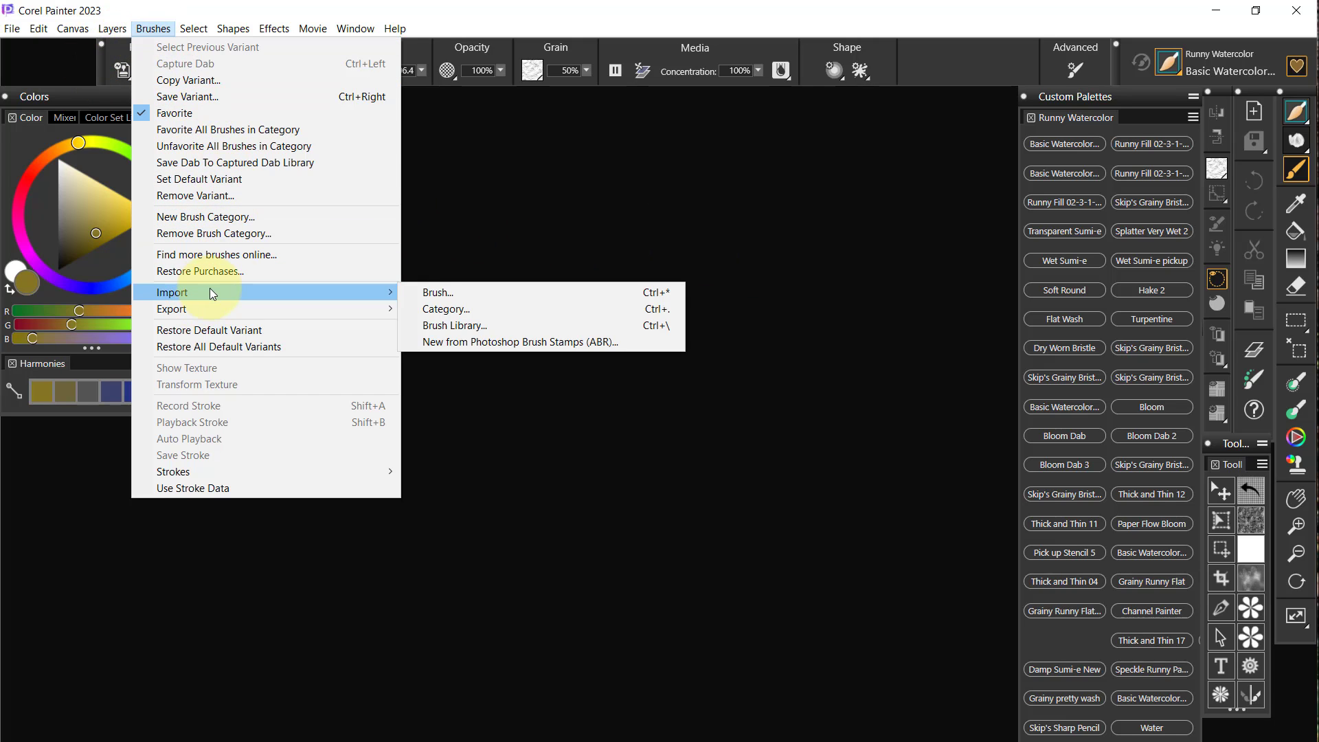
click(473, 324)
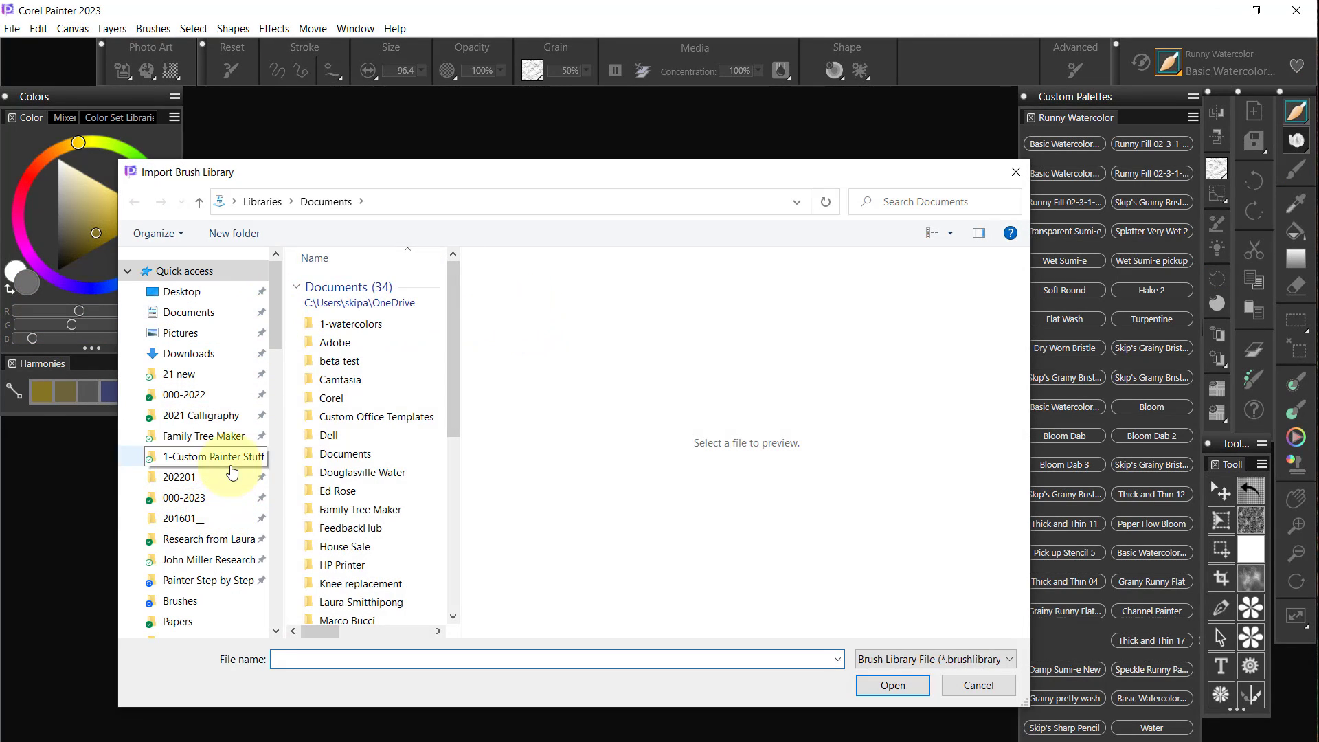
drag(274, 315, 273, 346)
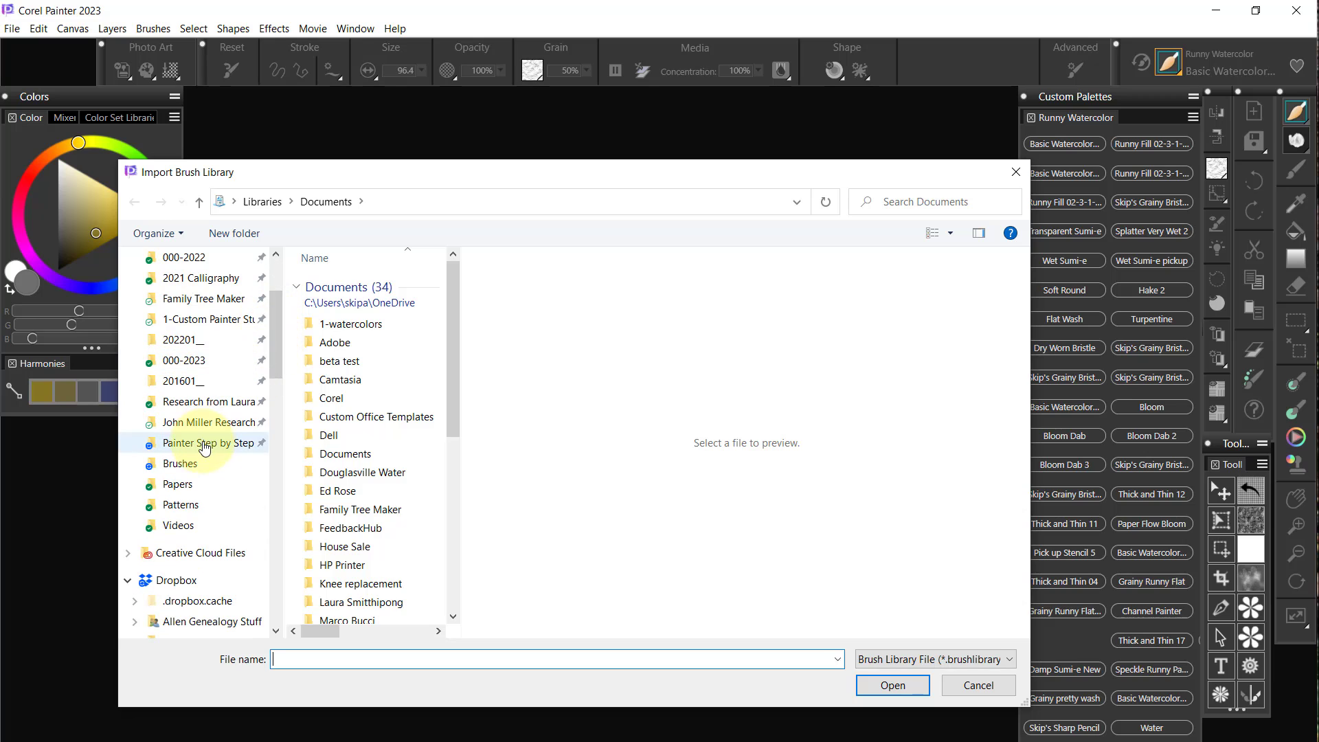
click(234, 442)
double_click(335, 283)
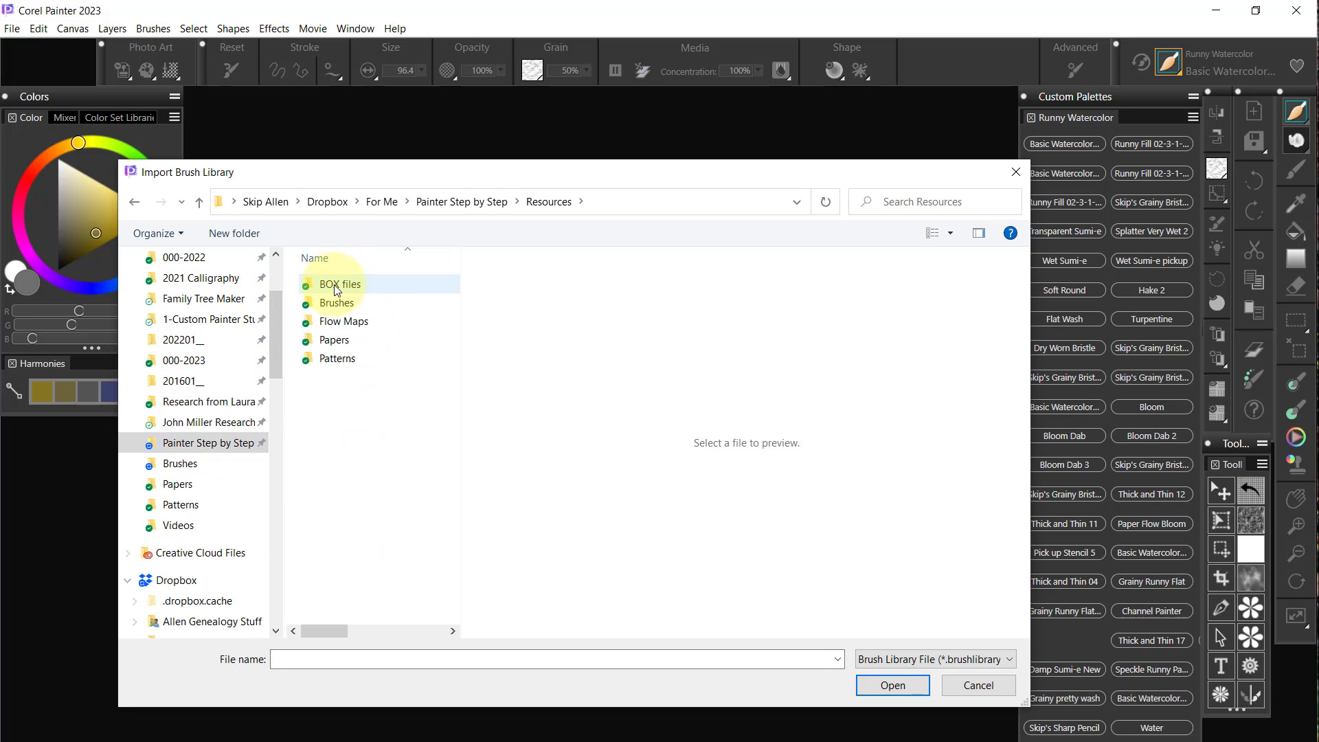
click(336, 304)
double_click(337, 304)
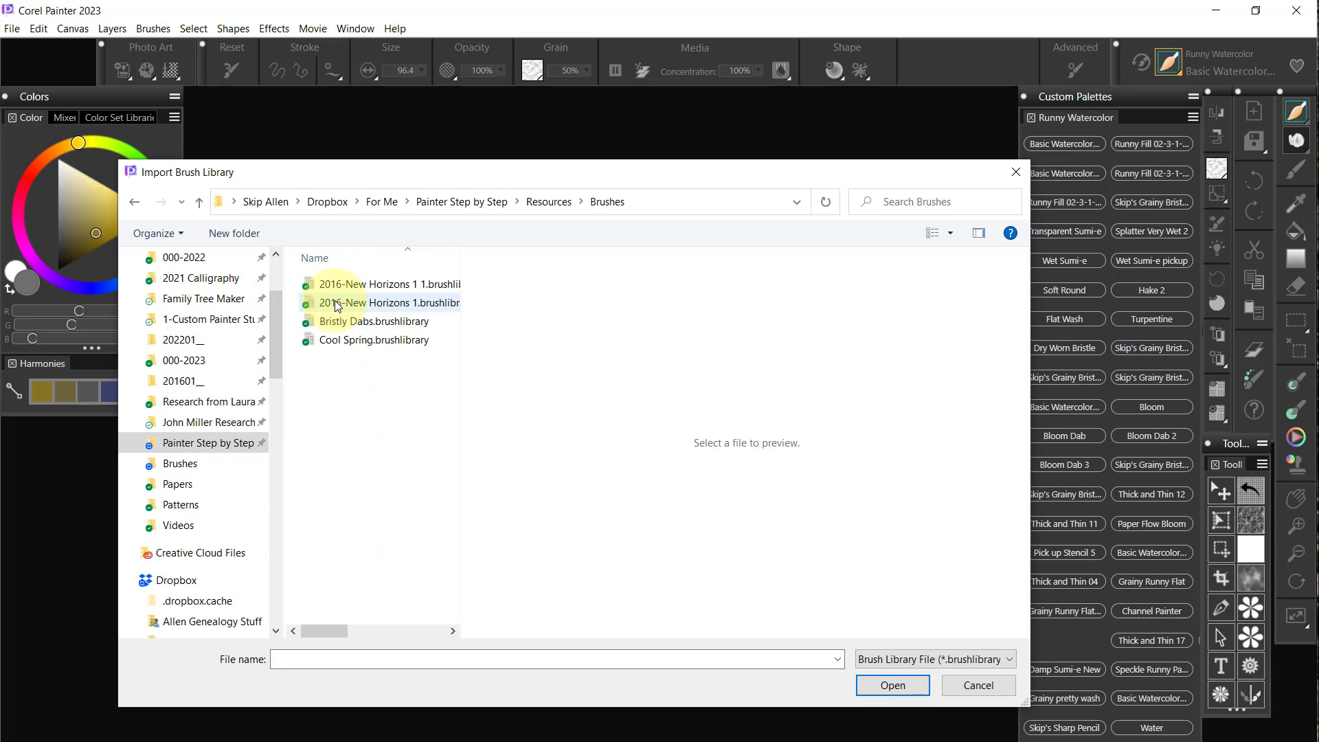
click(378, 284)
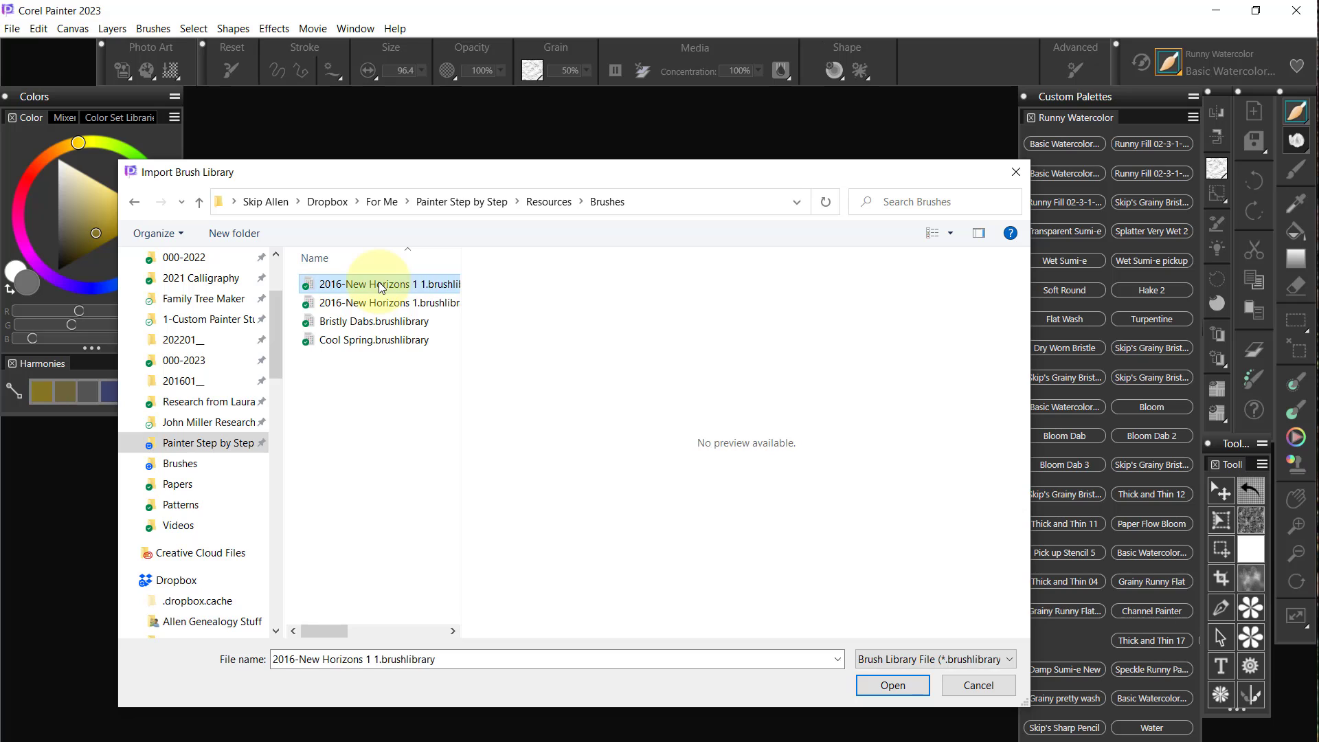
click(880, 681)
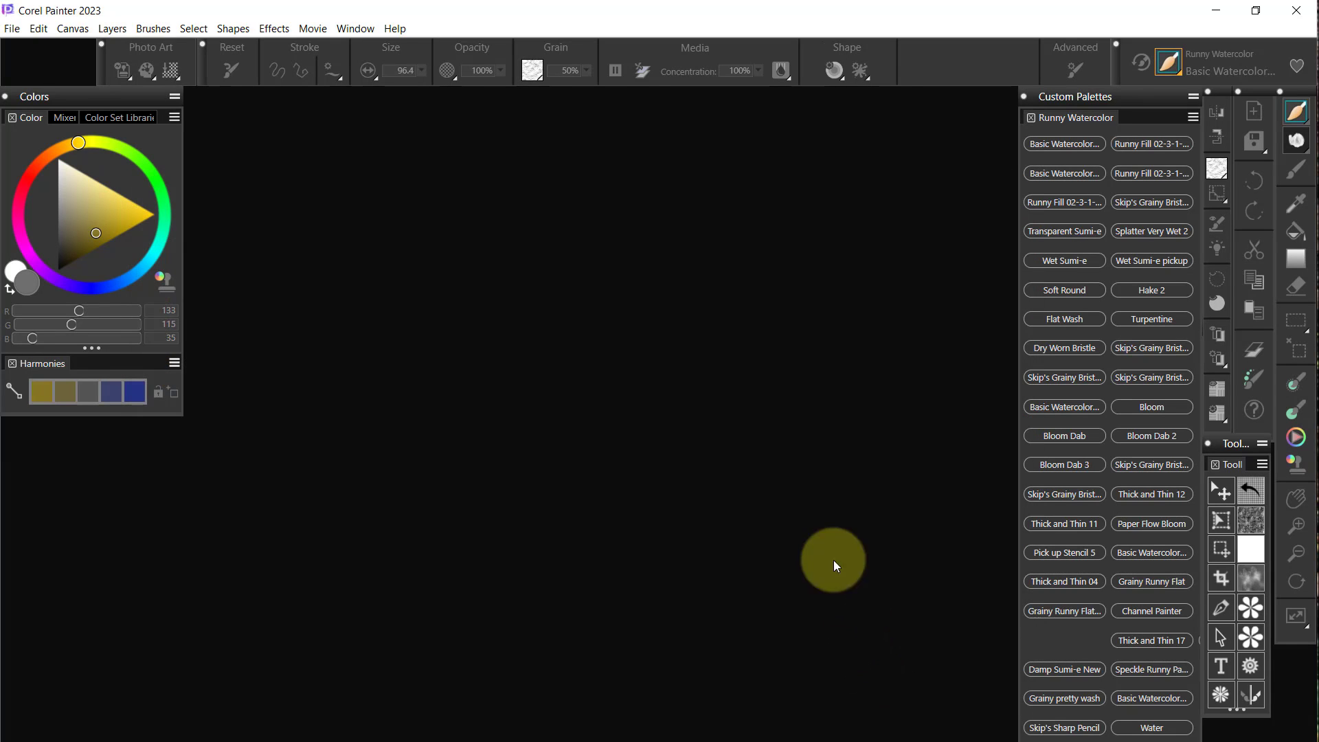
Import 2016-New Horizons 1.brushlibrary from the Brushes folder
click(153, 28)
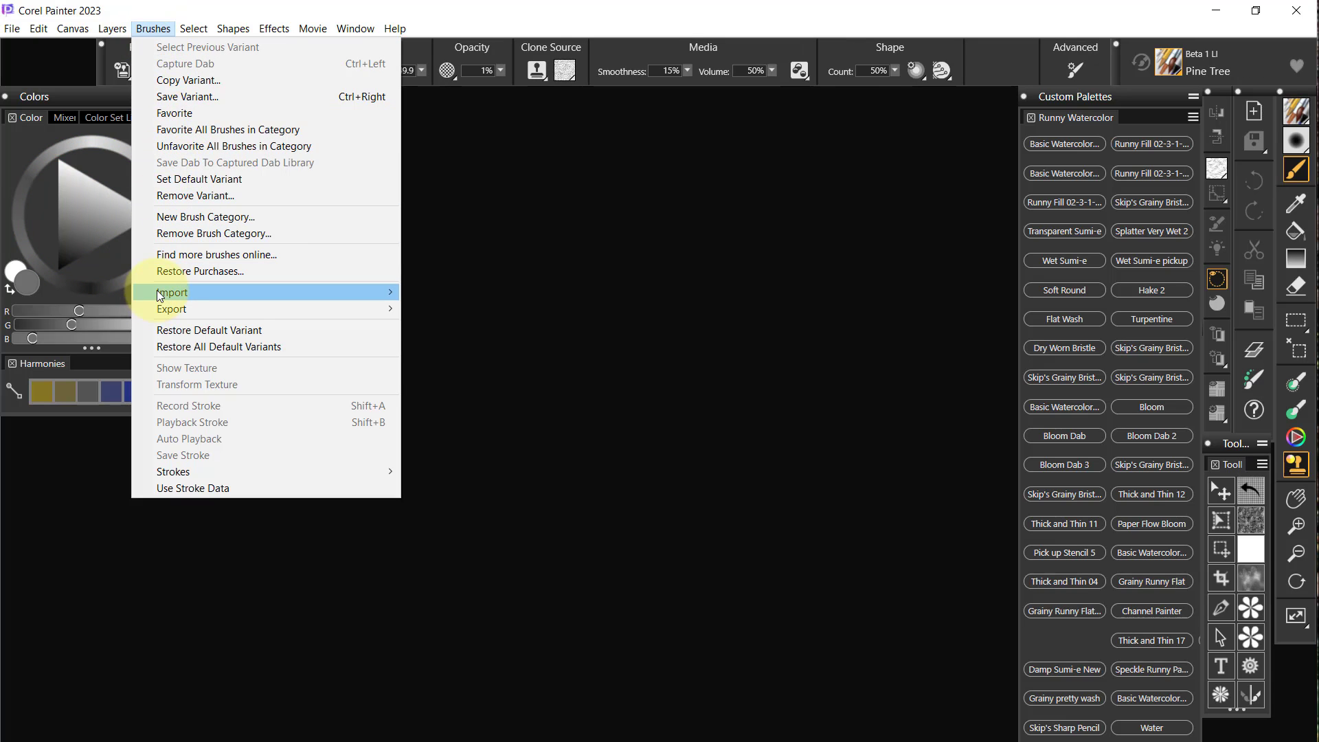
mouse_move(209, 291)
click(461, 324)
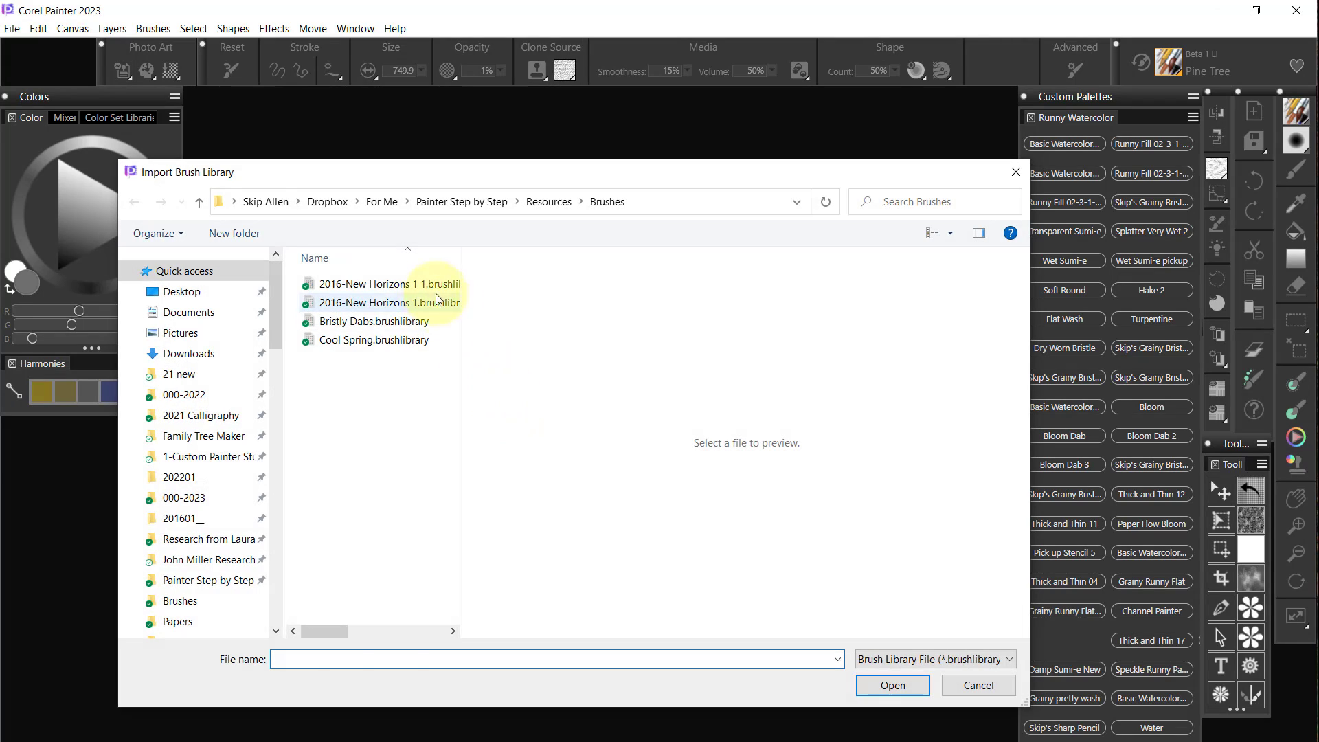
click(437, 300)
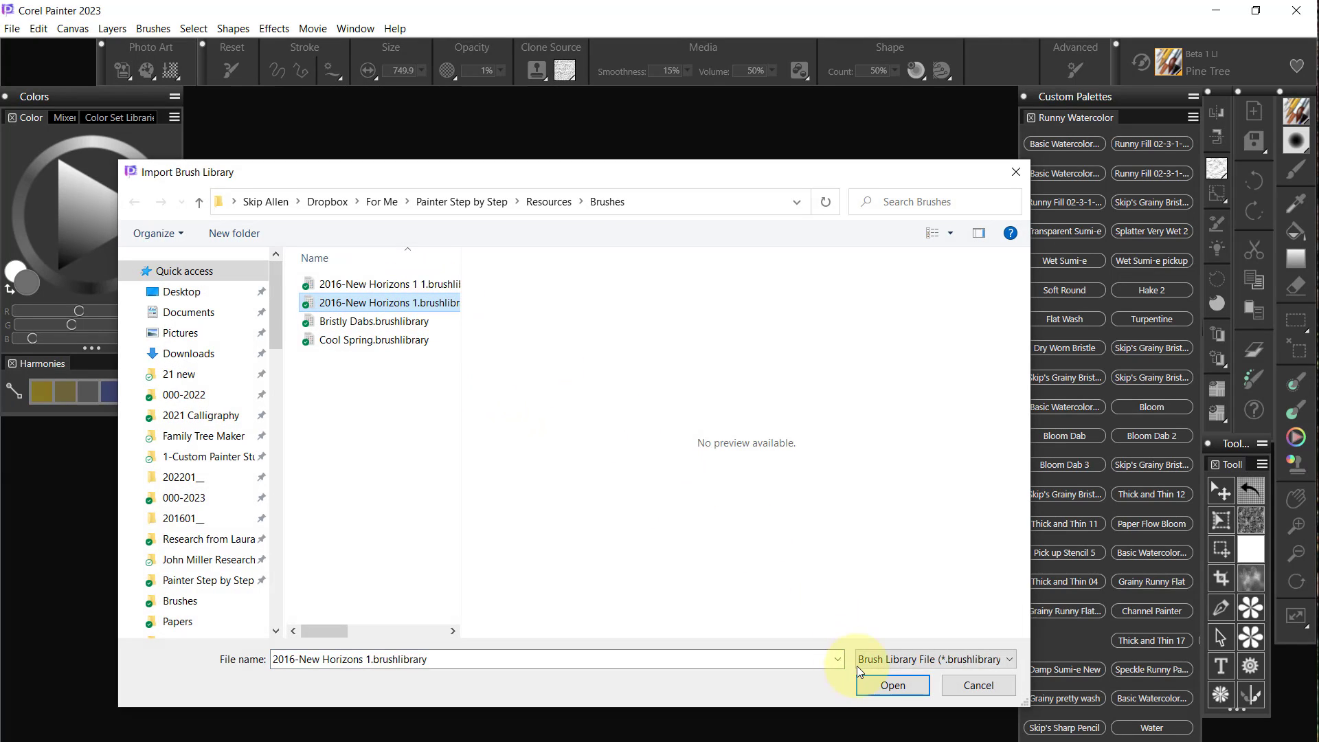
click(887, 684)
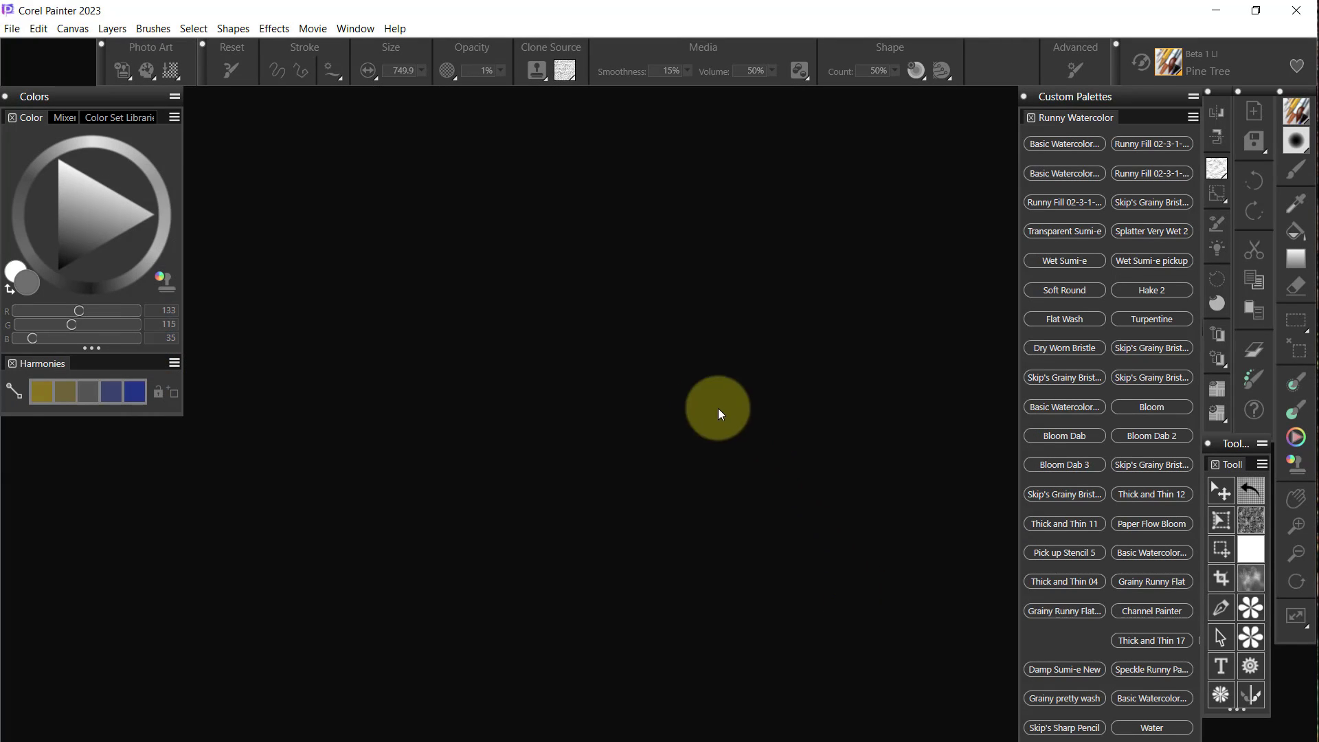
Import Bristly Dabs.brushlibrary from the Brushes folder
click(158, 27)
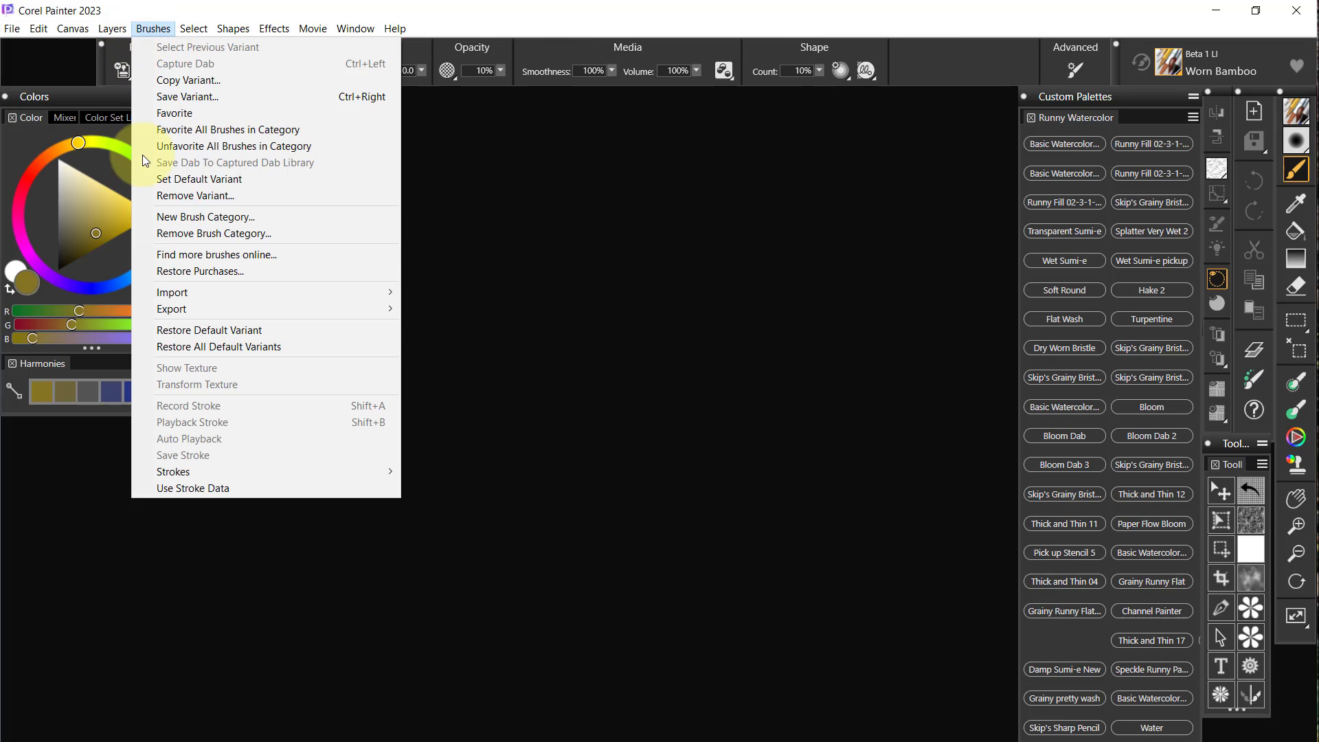
mouse_move(169, 301)
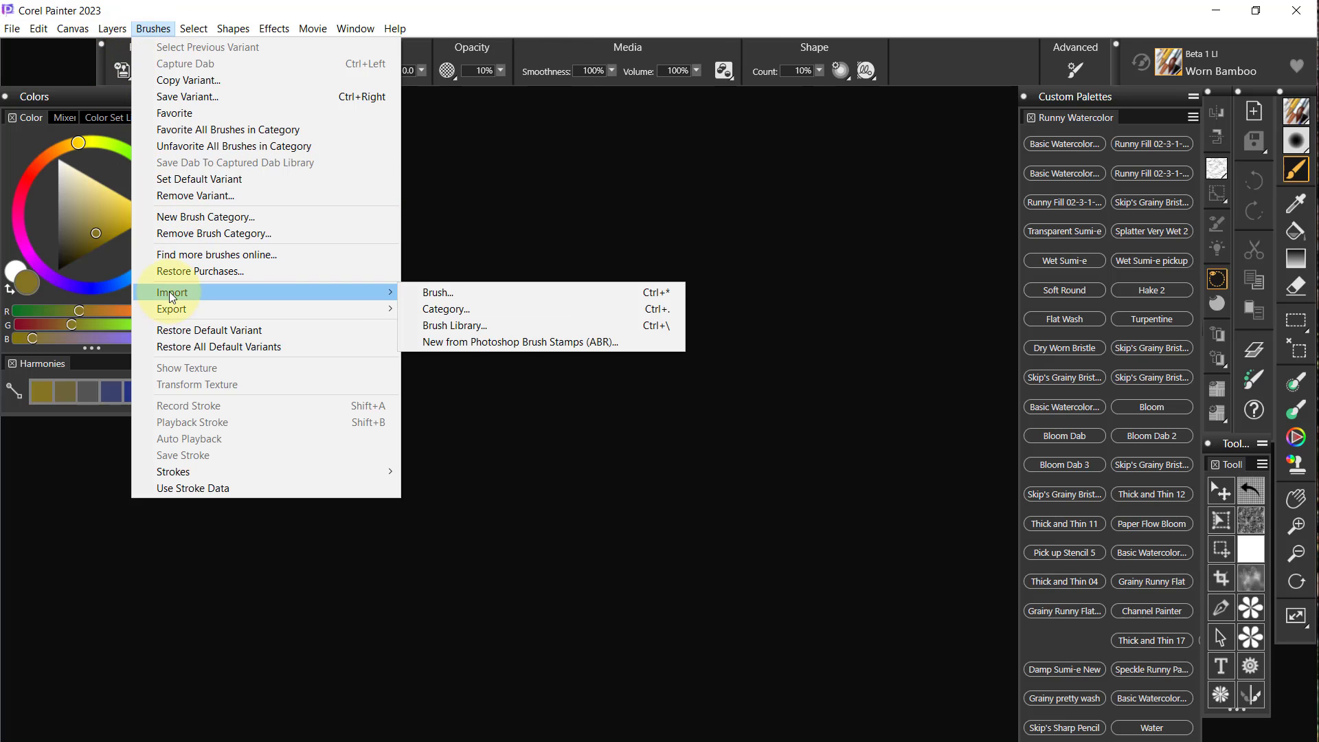
click(481, 325)
click(394, 321)
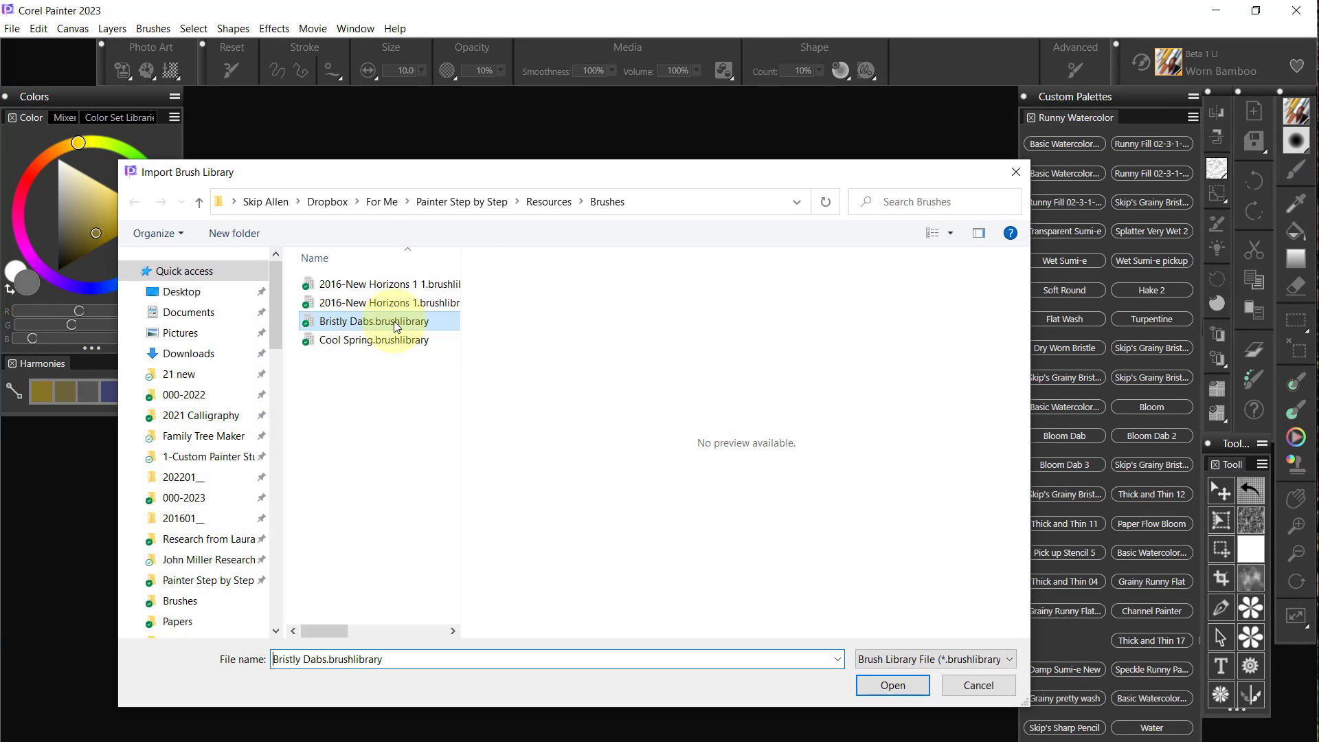
click(888, 686)
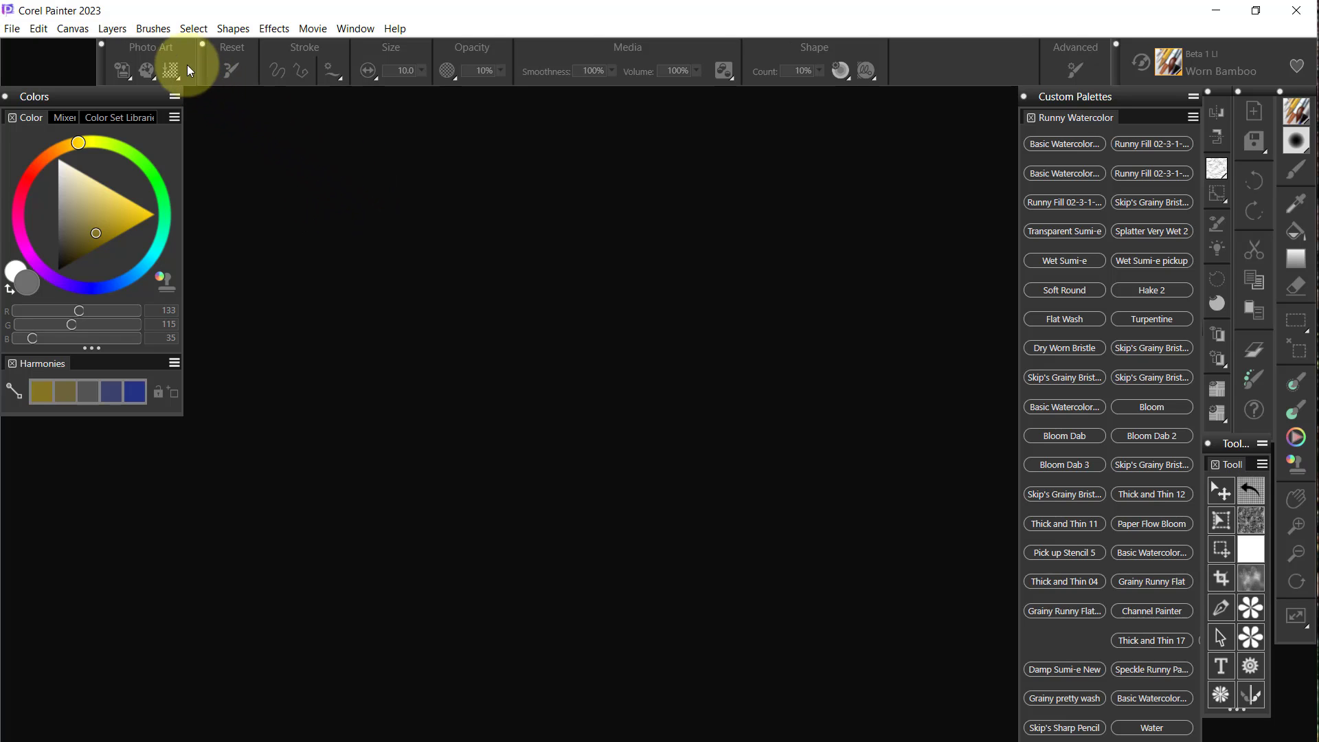
Import Cool Spring.brushlibrary from the Brushes folder
click(157, 28)
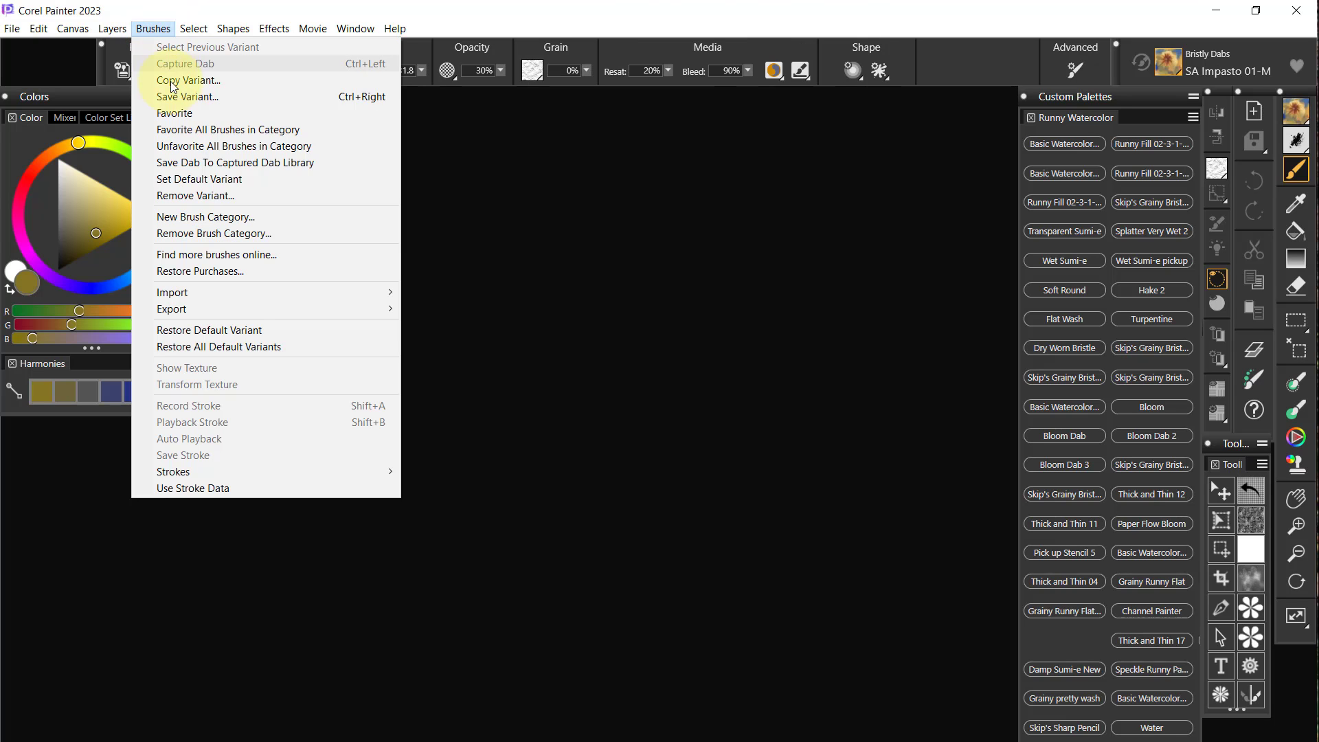
mouse_move(181, 294)
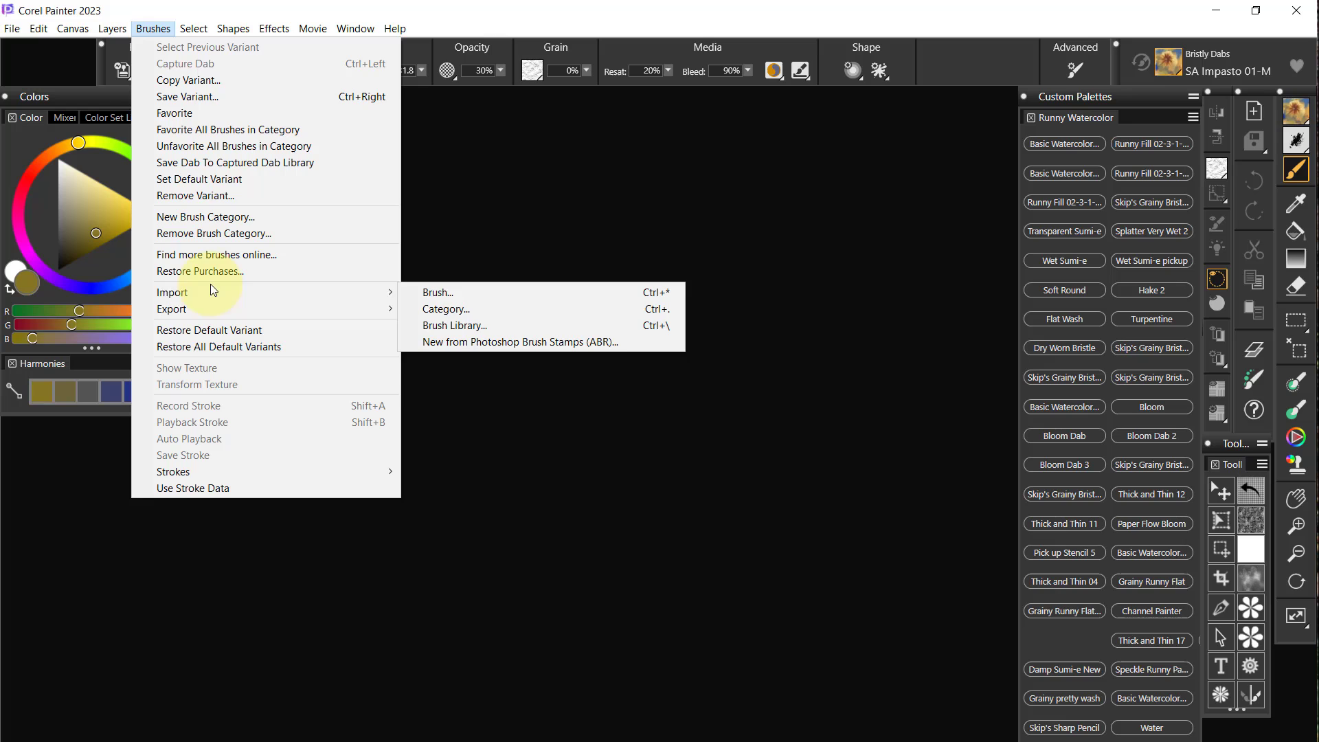
click(441, 322)
click(375, 344)
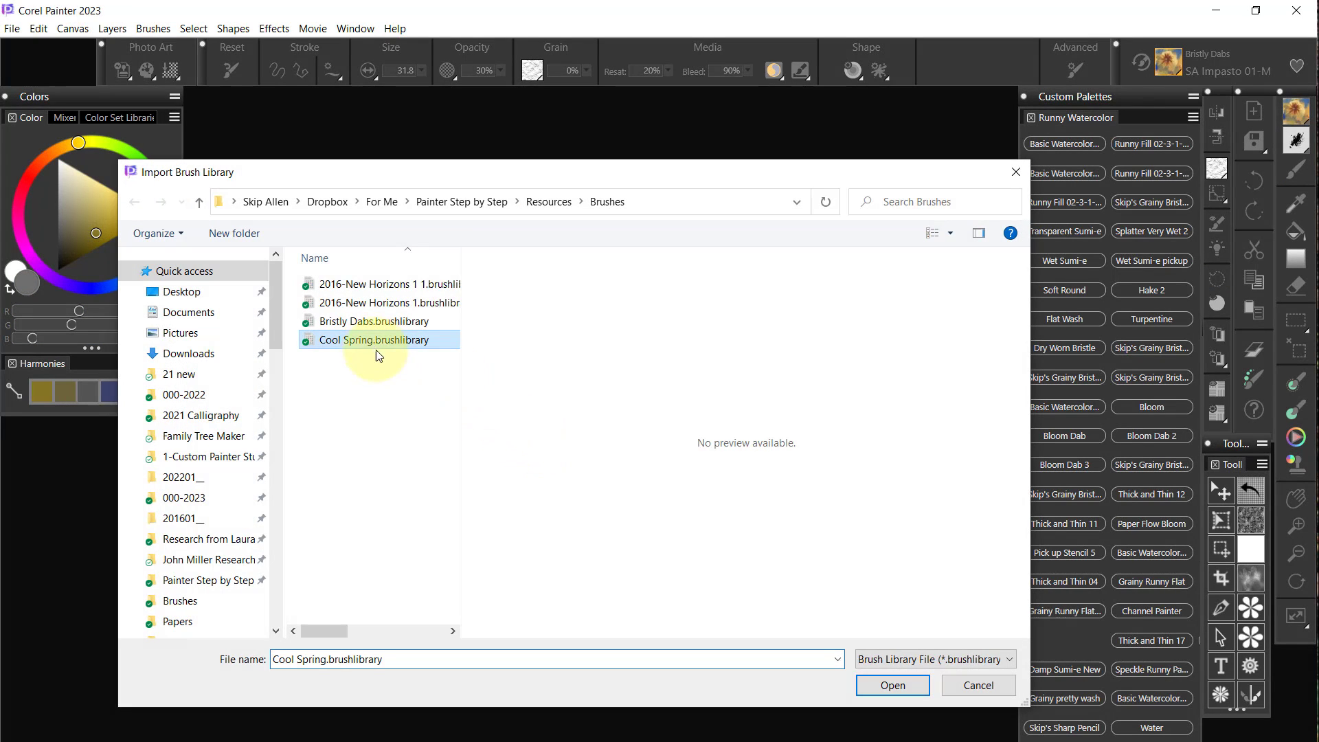
click(900, 685)
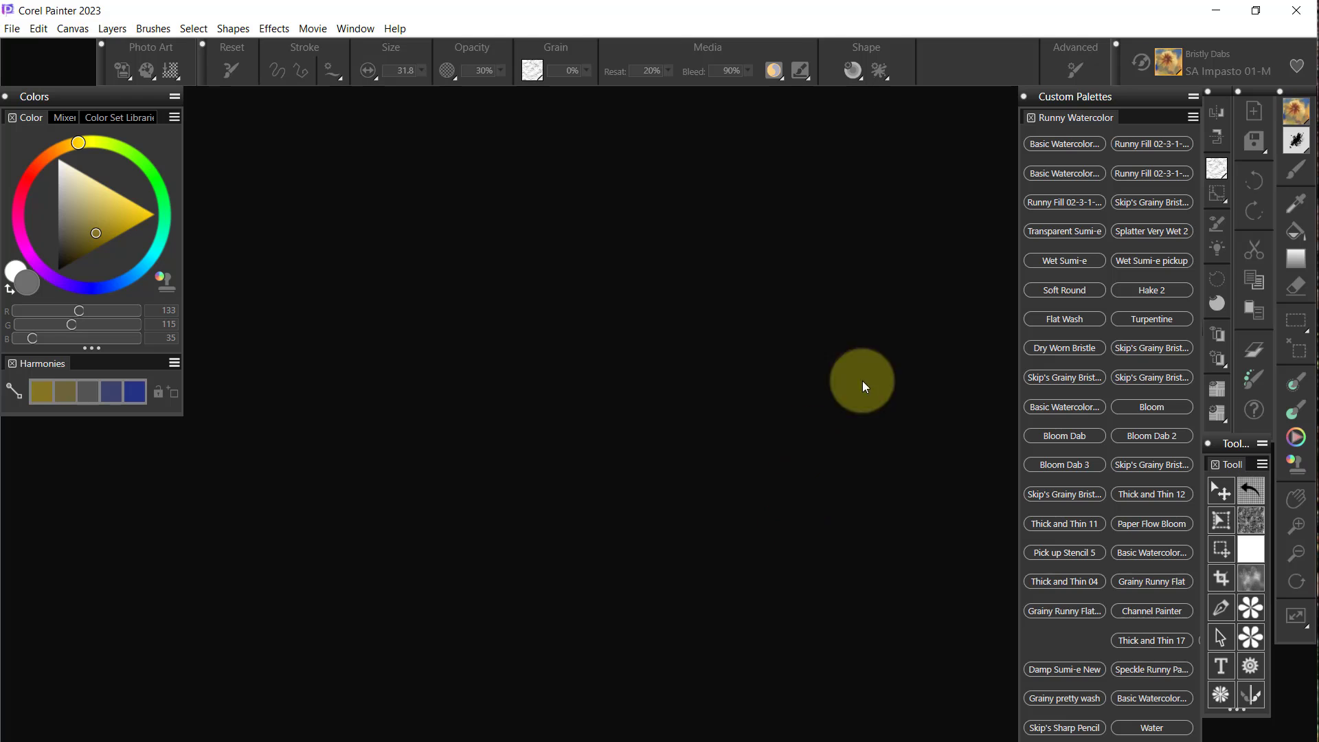
Check the imported libraries, keep Cool Spring current, and close the panel with Ctrl+B
click(1173, 72)
click(1214, 141)
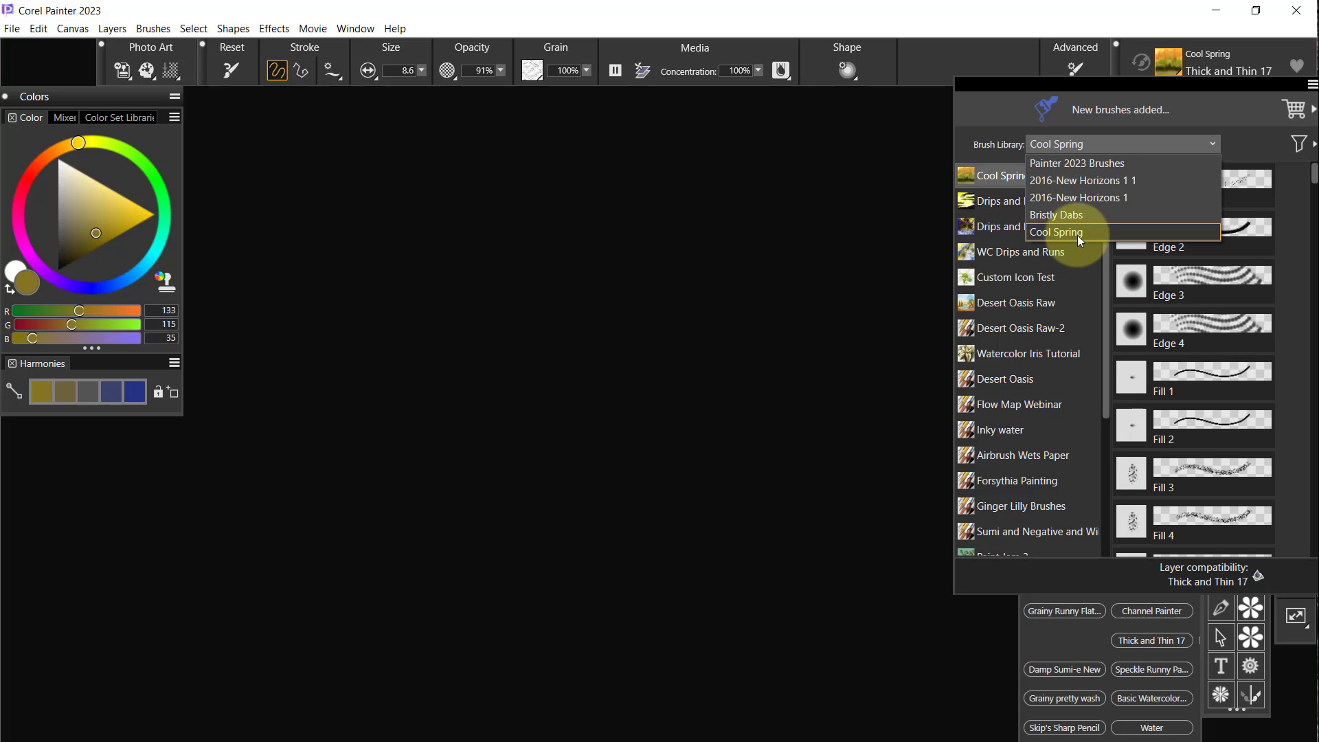
click(1212, 143)
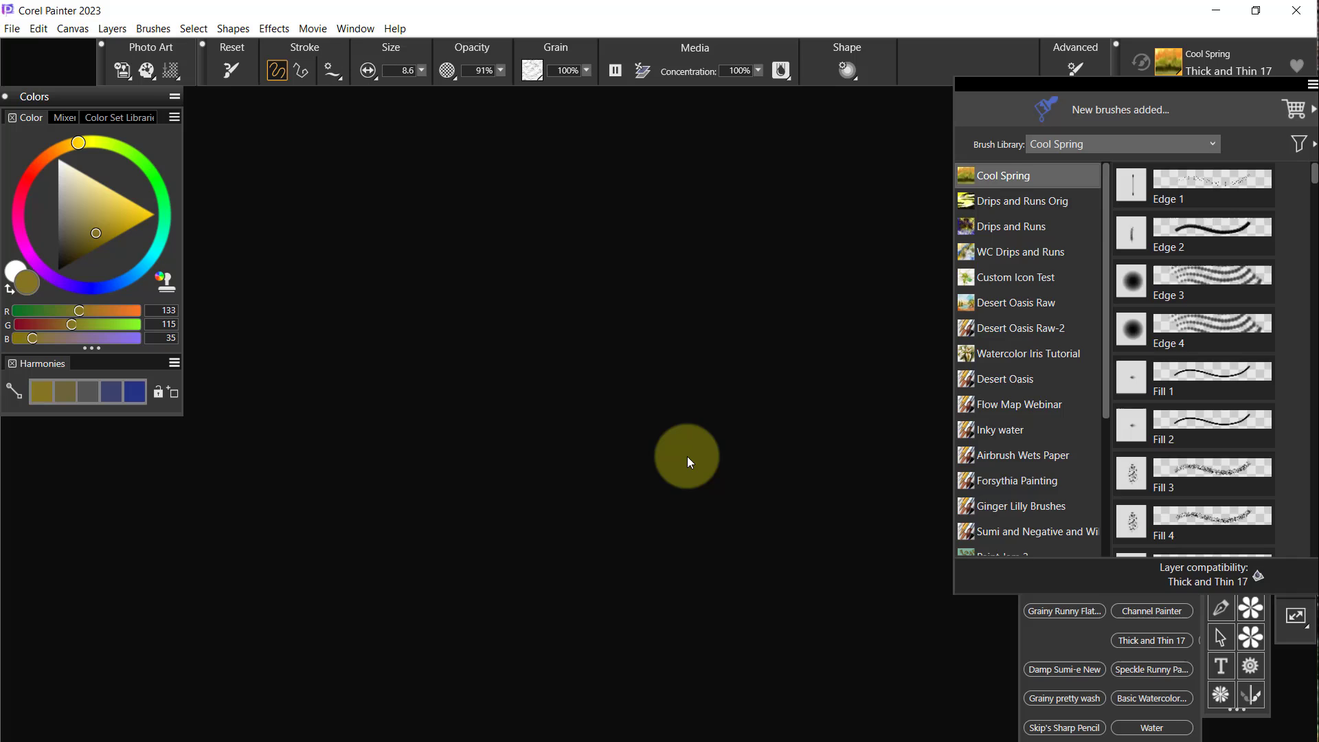
key(ctrl+b)
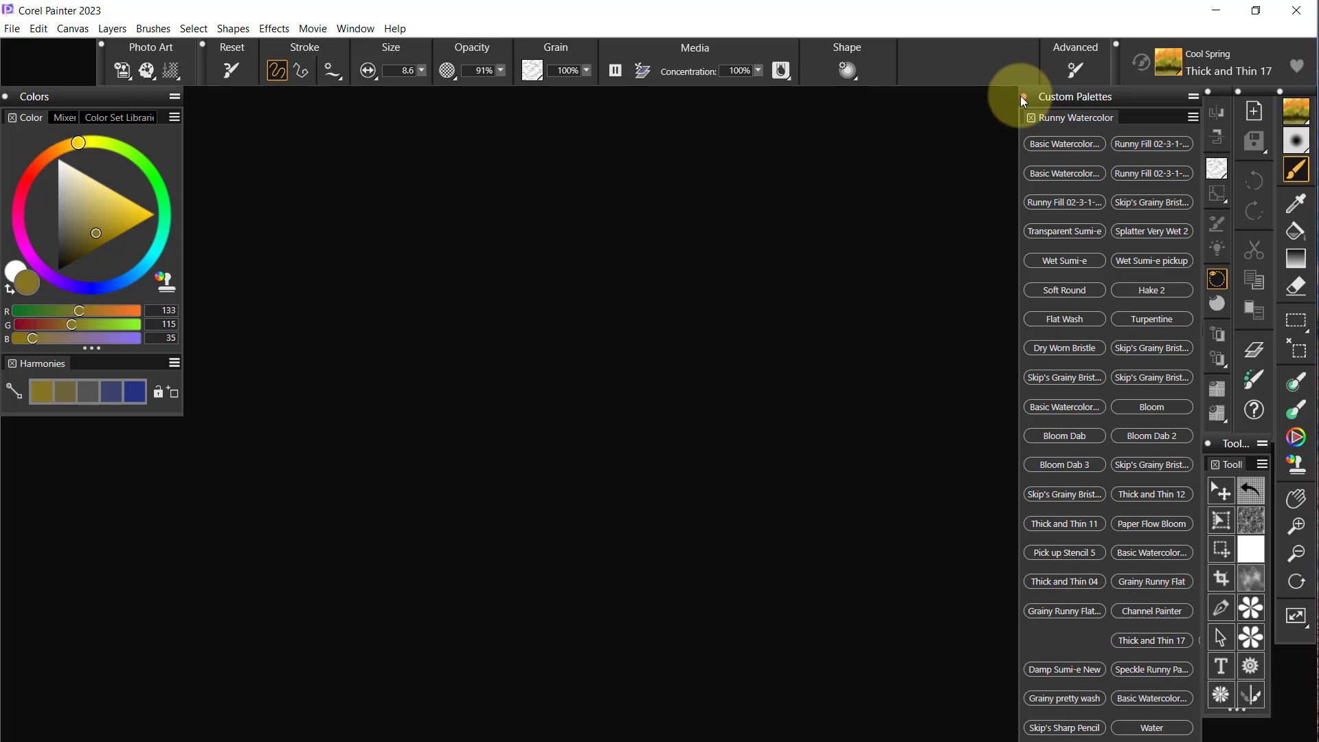
Collapse Custom Palettes and close the Layers and Colors panels in Painter 2023
click(1081, 96)
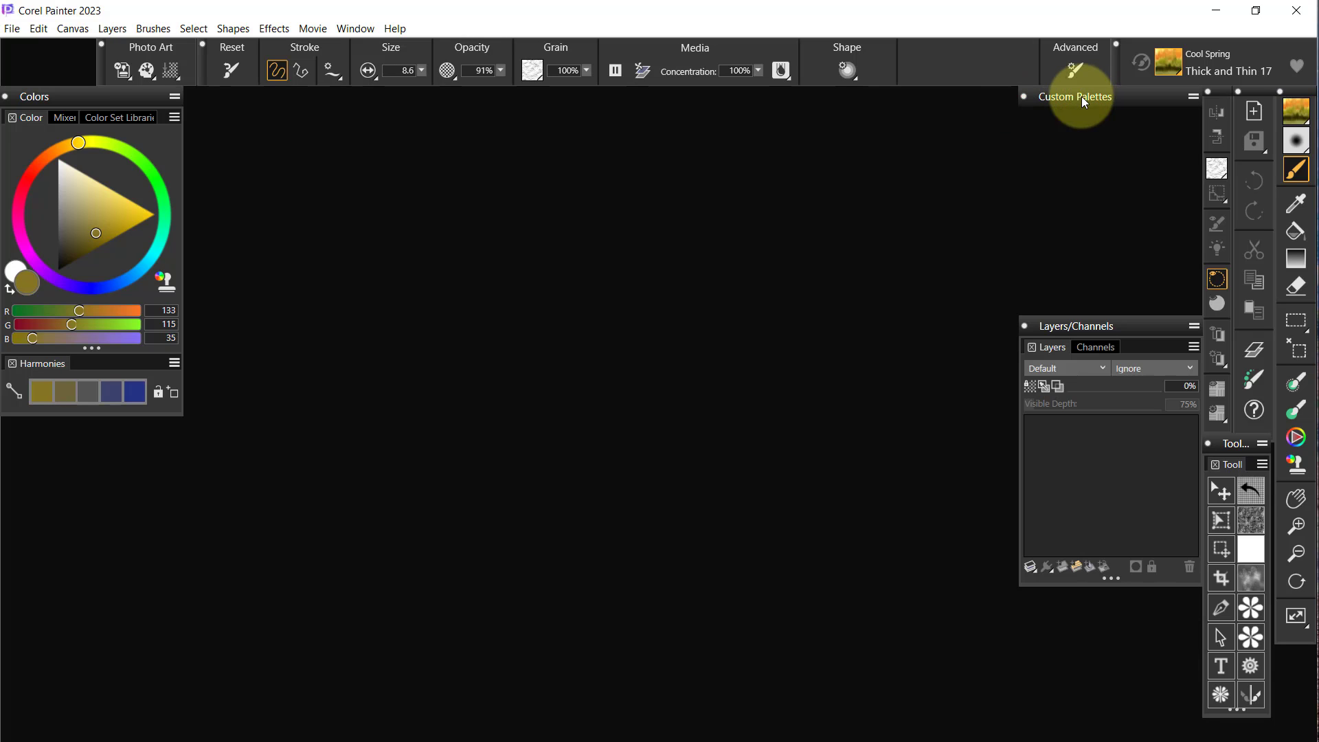
click(1026, 326)
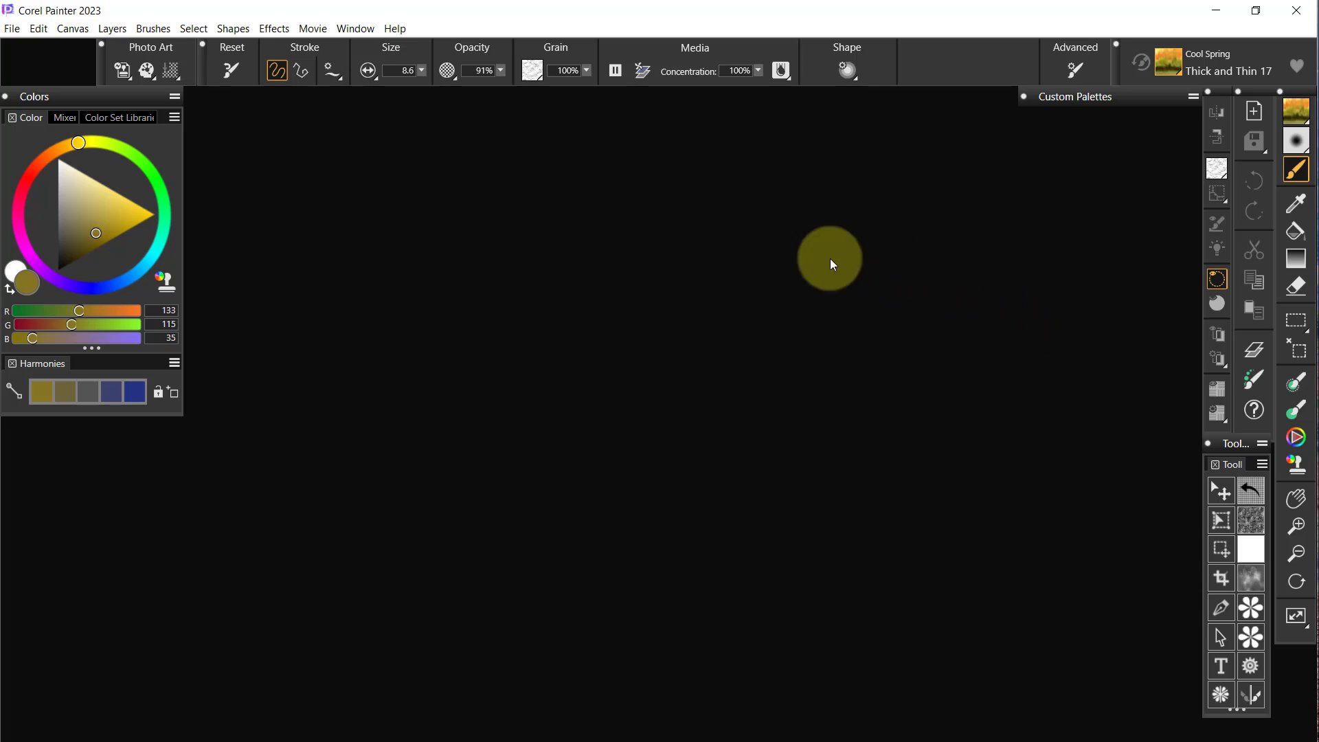
click(6, 96)
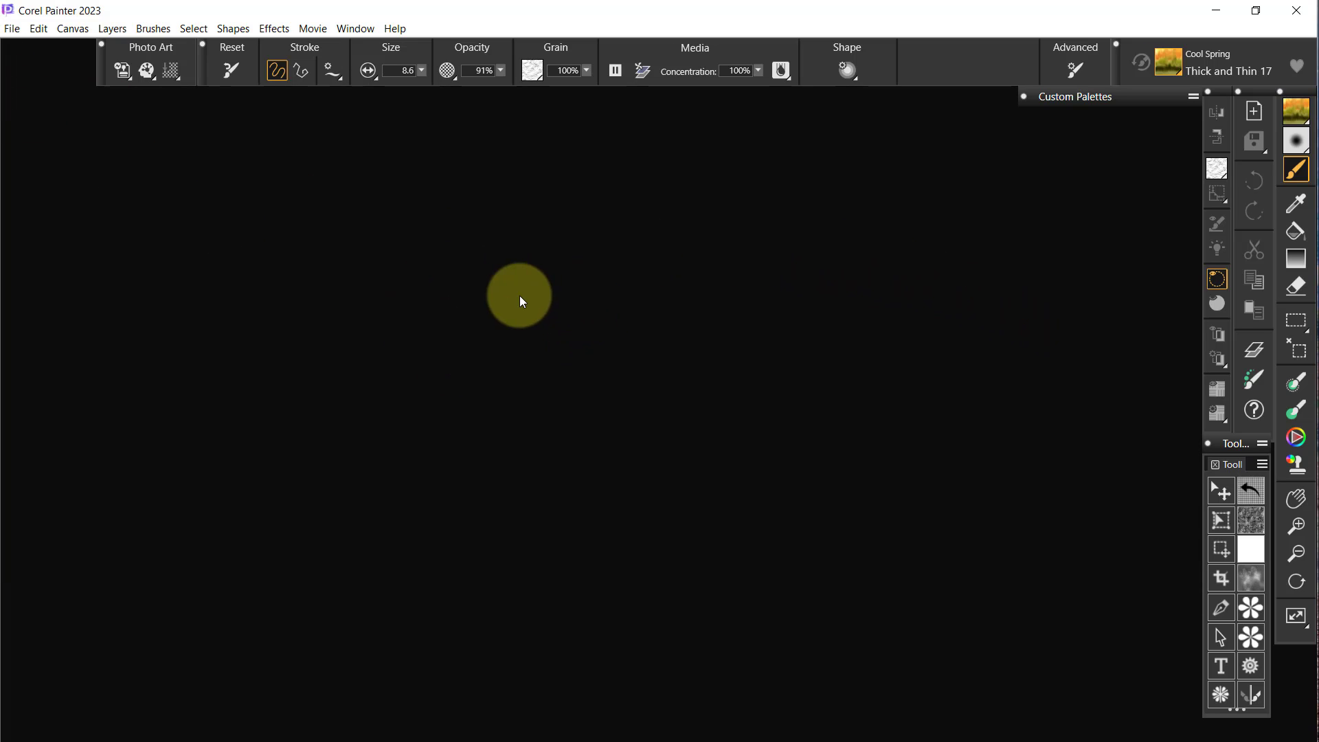
Save the arrangement as layout "Skip's 2023", replacing the existing layout of that name
click(352, 29)
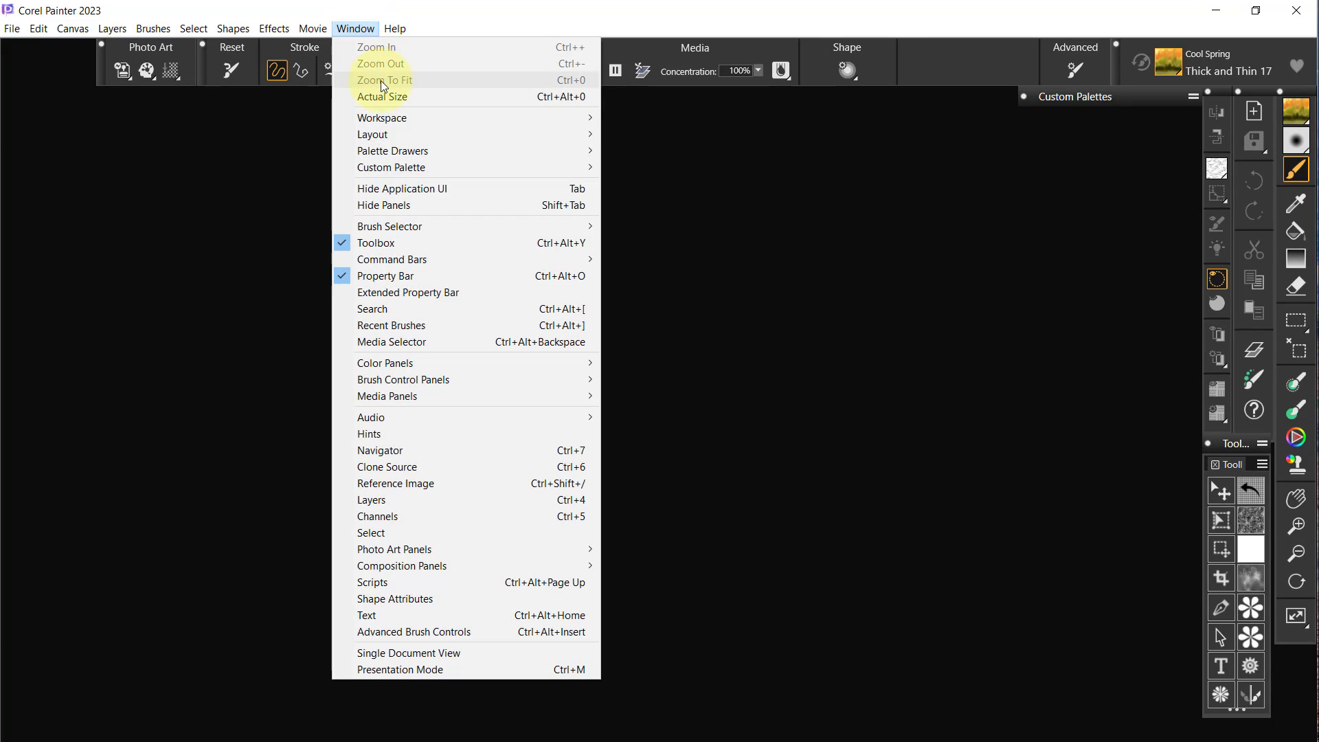
mouse_move(528, 134)
click(648, 133)
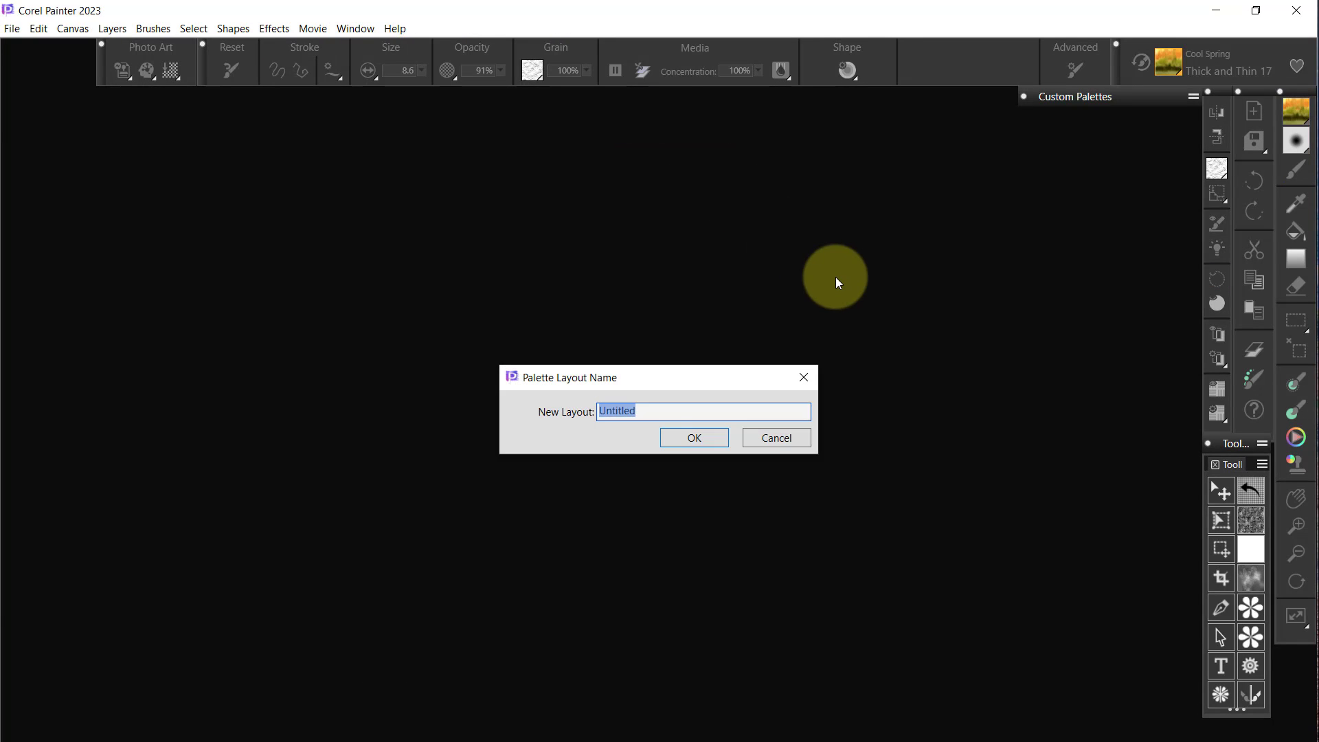
text(Skip's 2023)
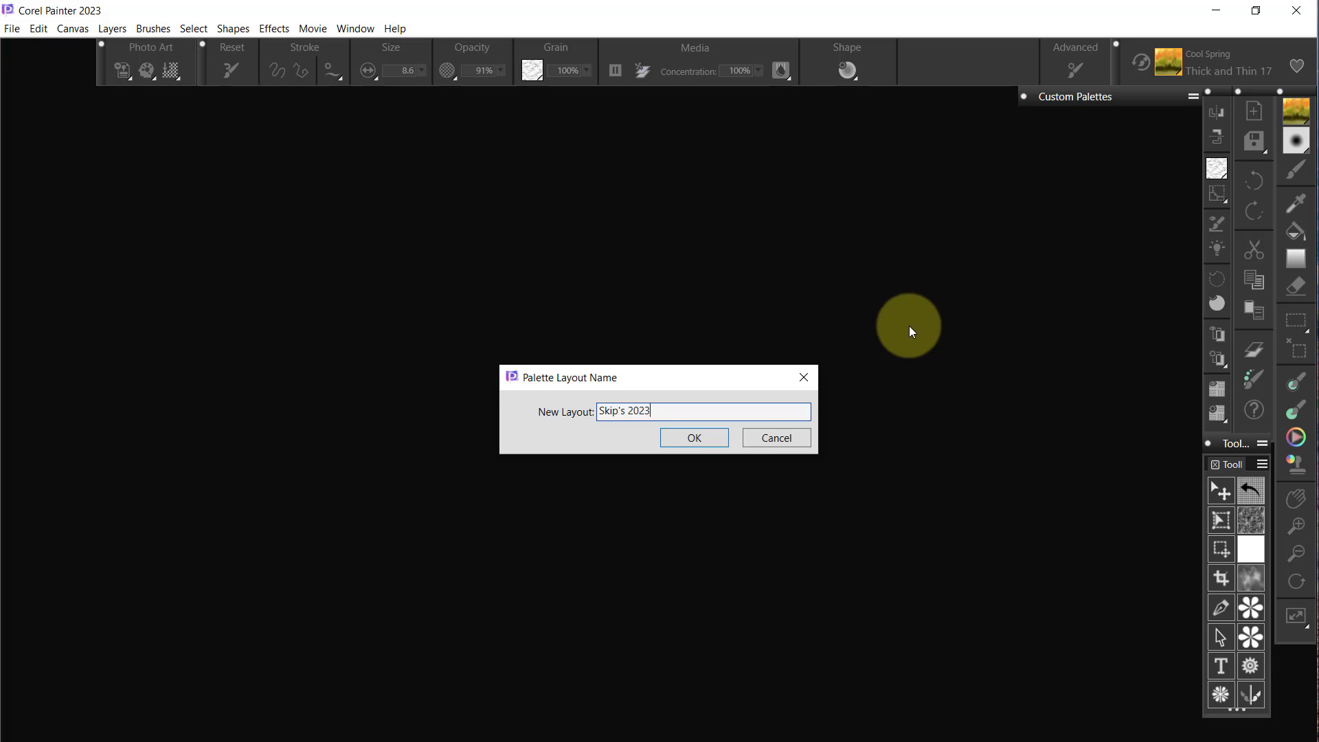
click(705, 440)
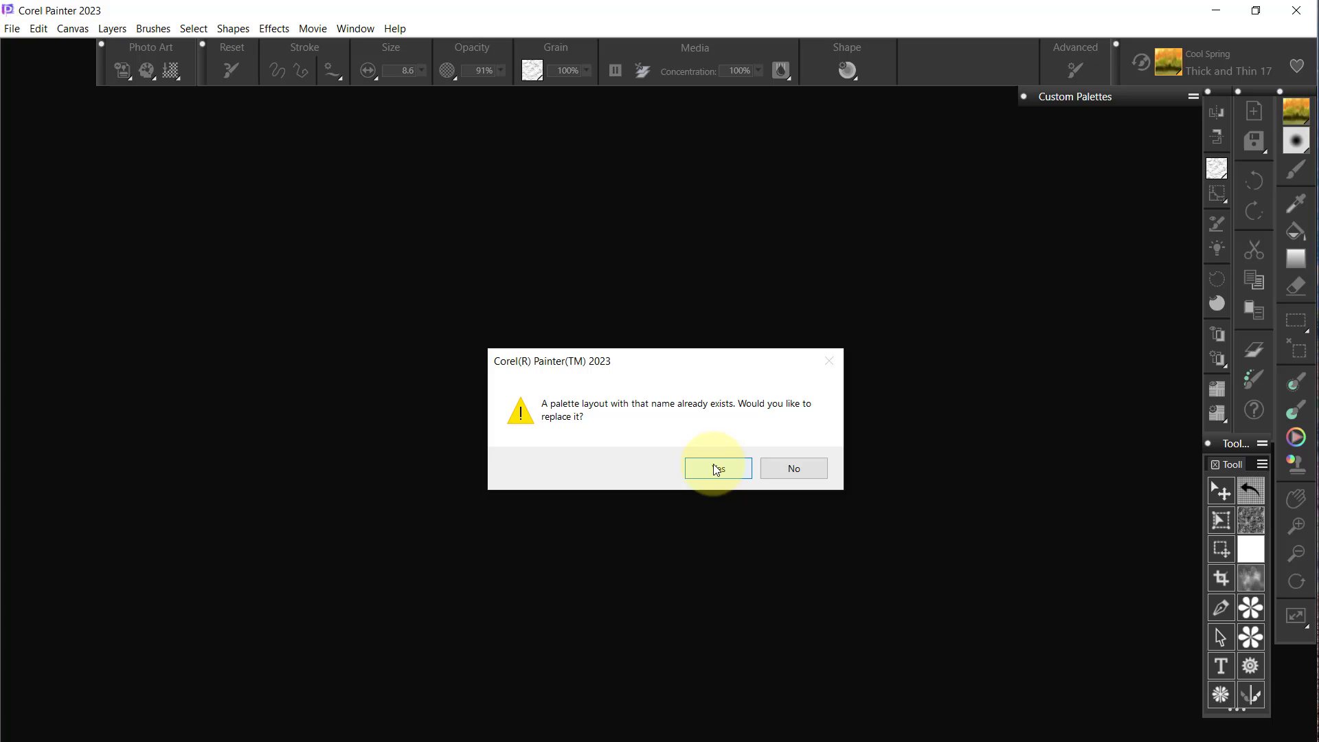
click(717, 465)
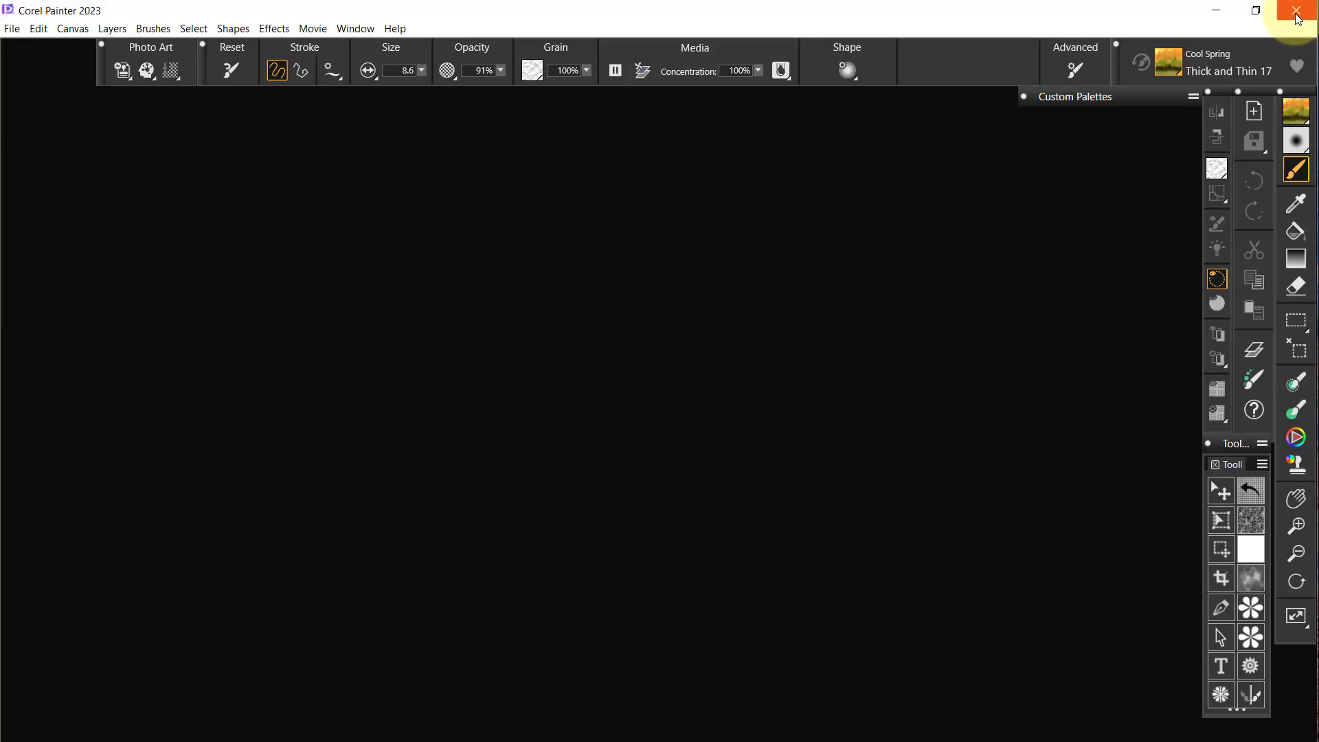
Close both Painter 2023 and Painter 2022
click(1289, 34)
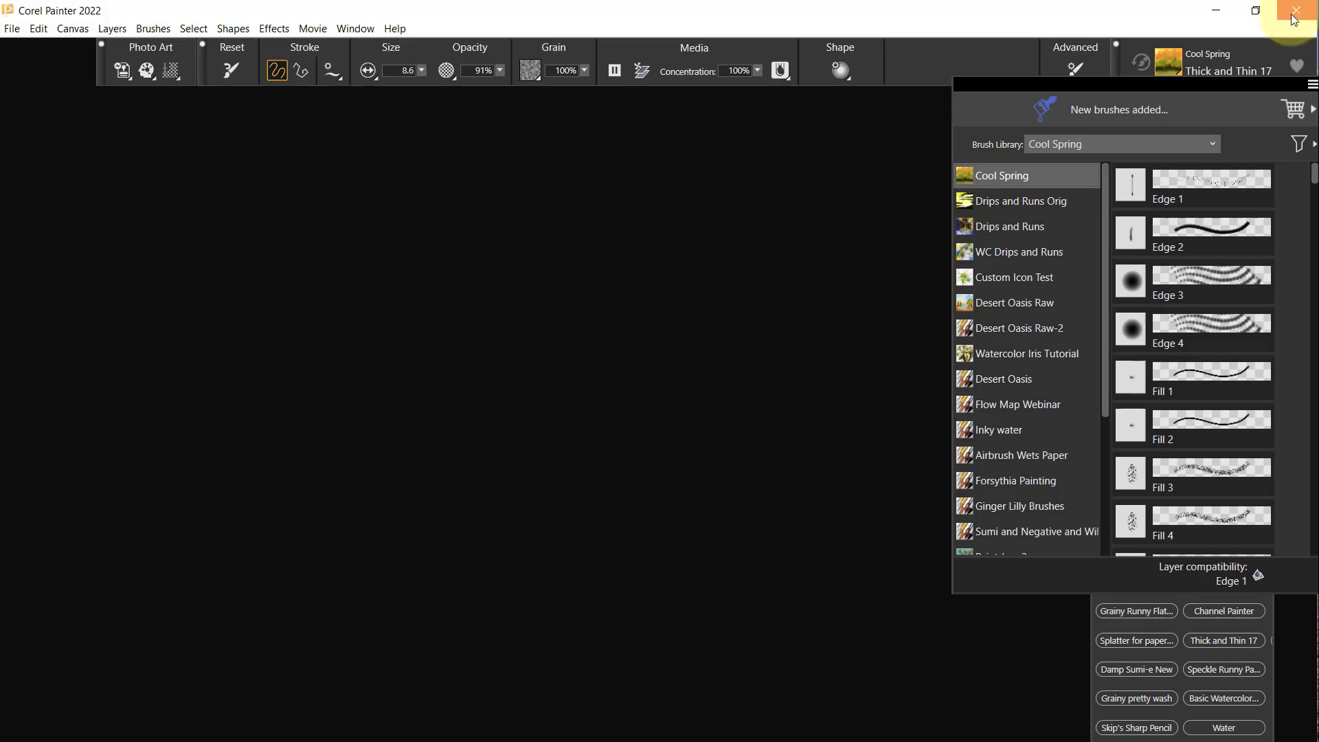
click(1289, 16)
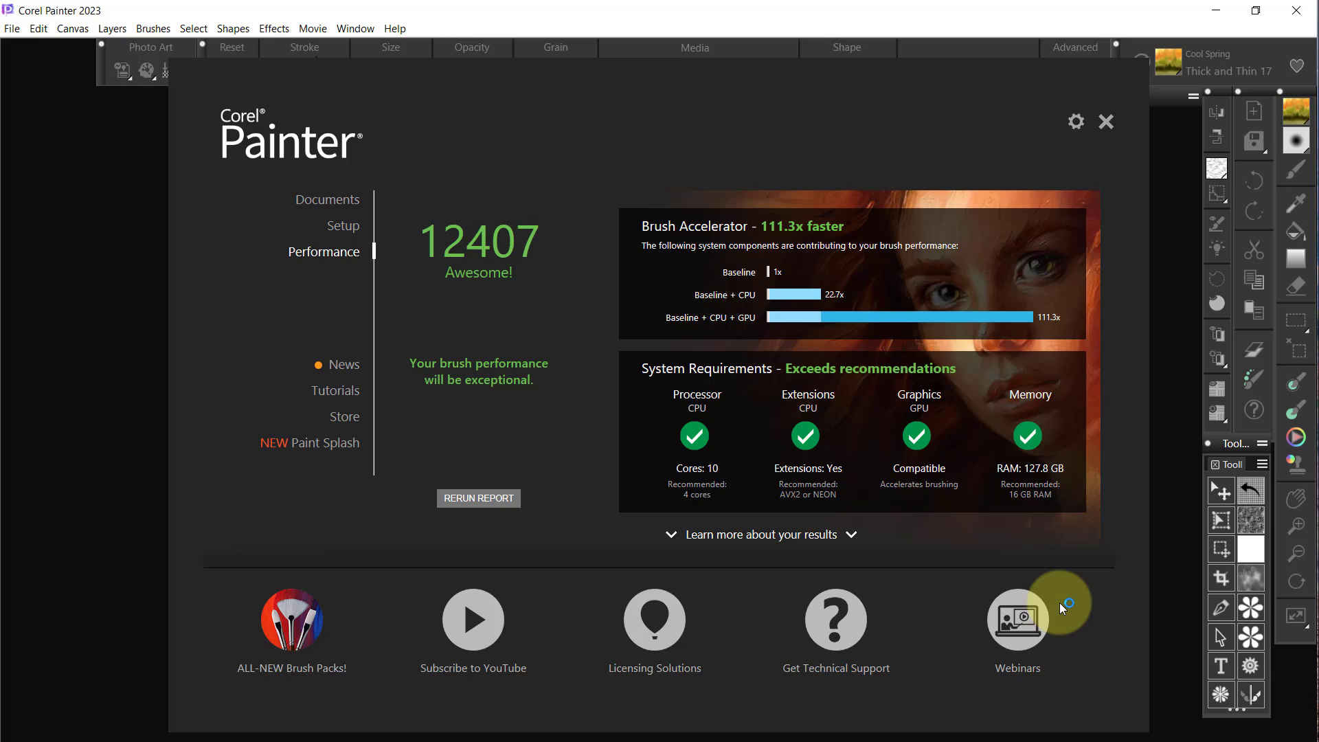
Dismiss the Welcome screen showing the 12407 brush performance score
click(1108, 122)
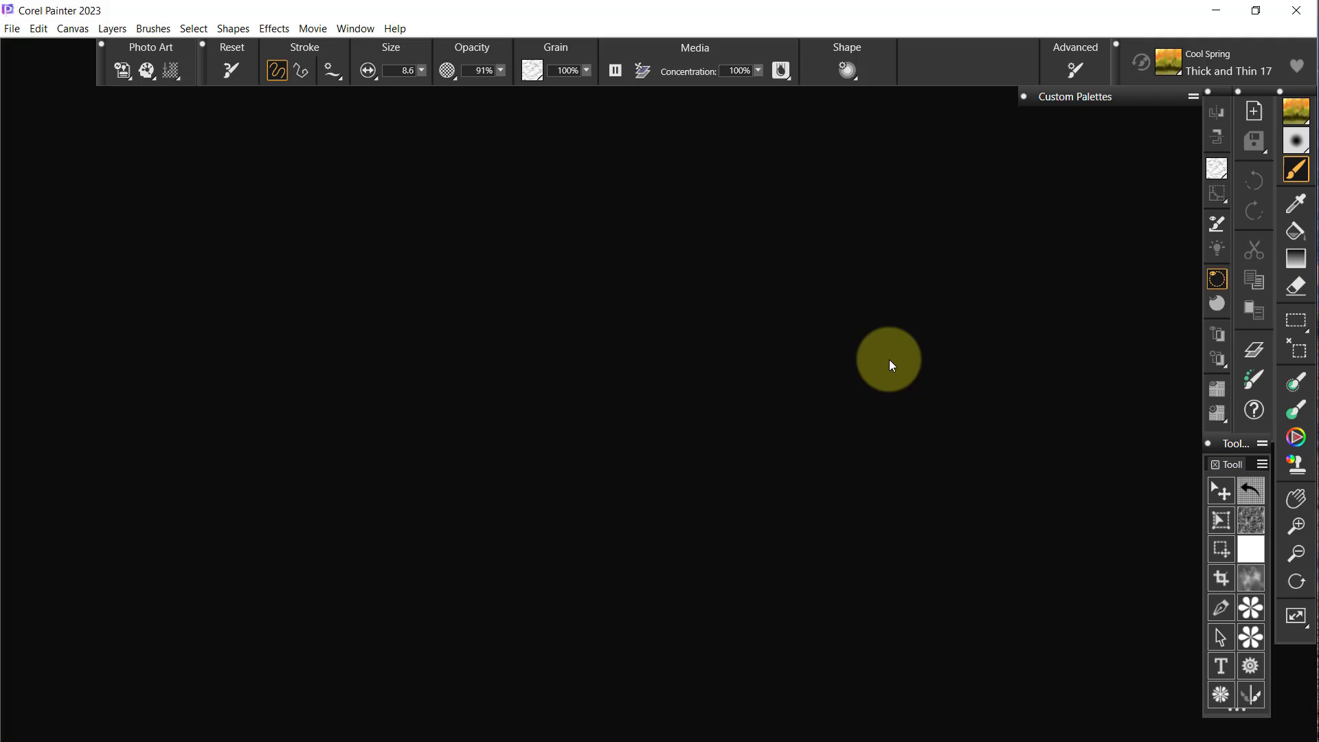